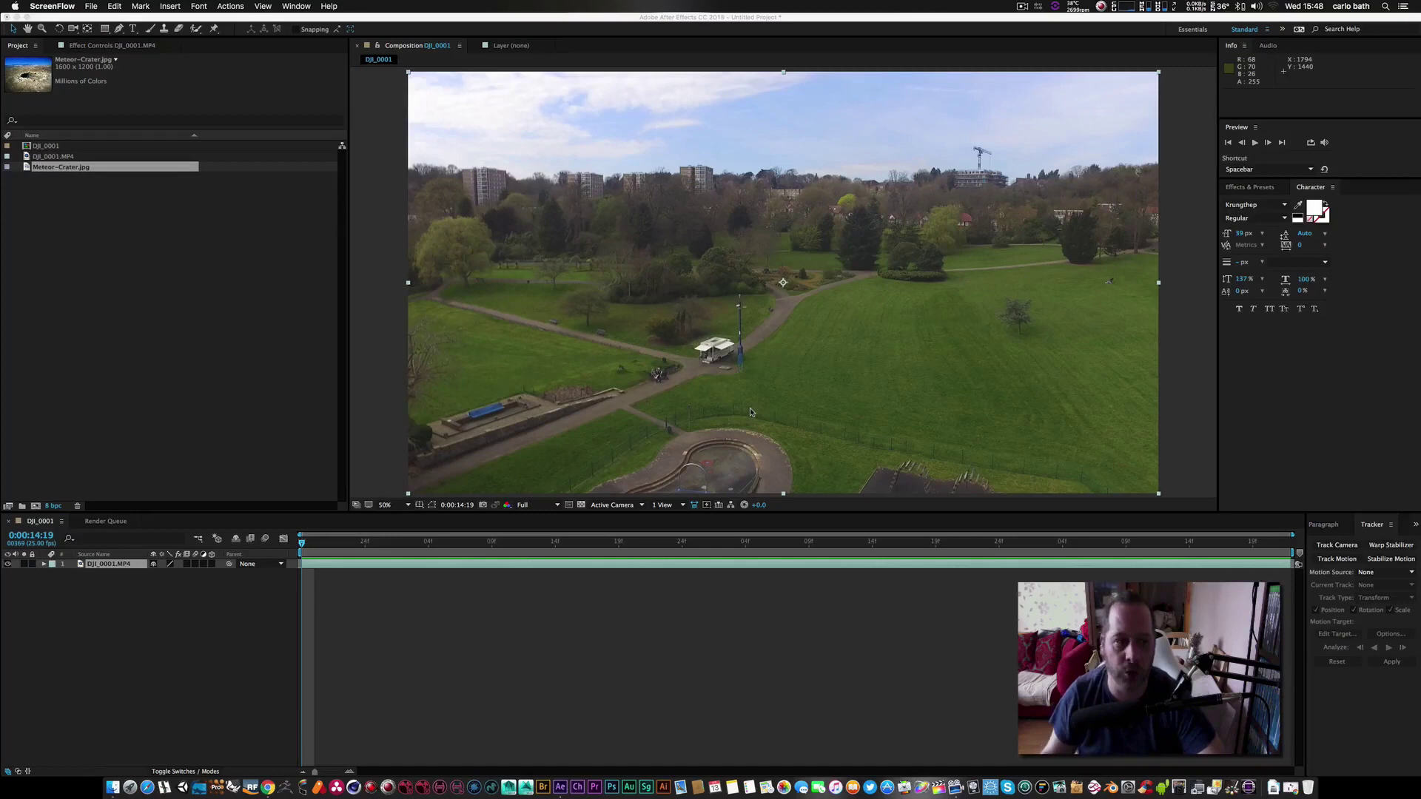
# Preview the drone footage and check the details of the drone clip and Meteor-Crater.jpg.
pyautogui.click(1257, 145)
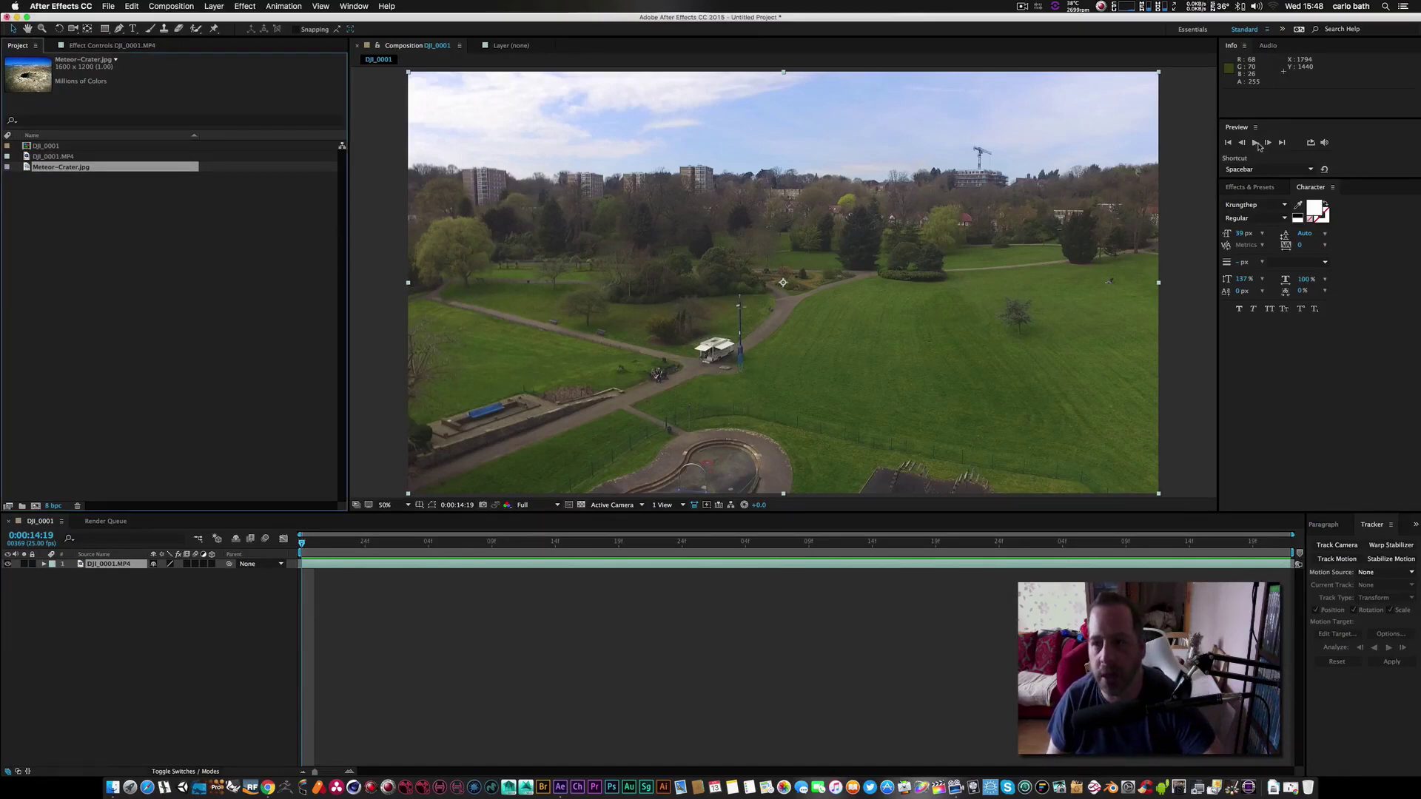
pyautogui.click(1256, 143)
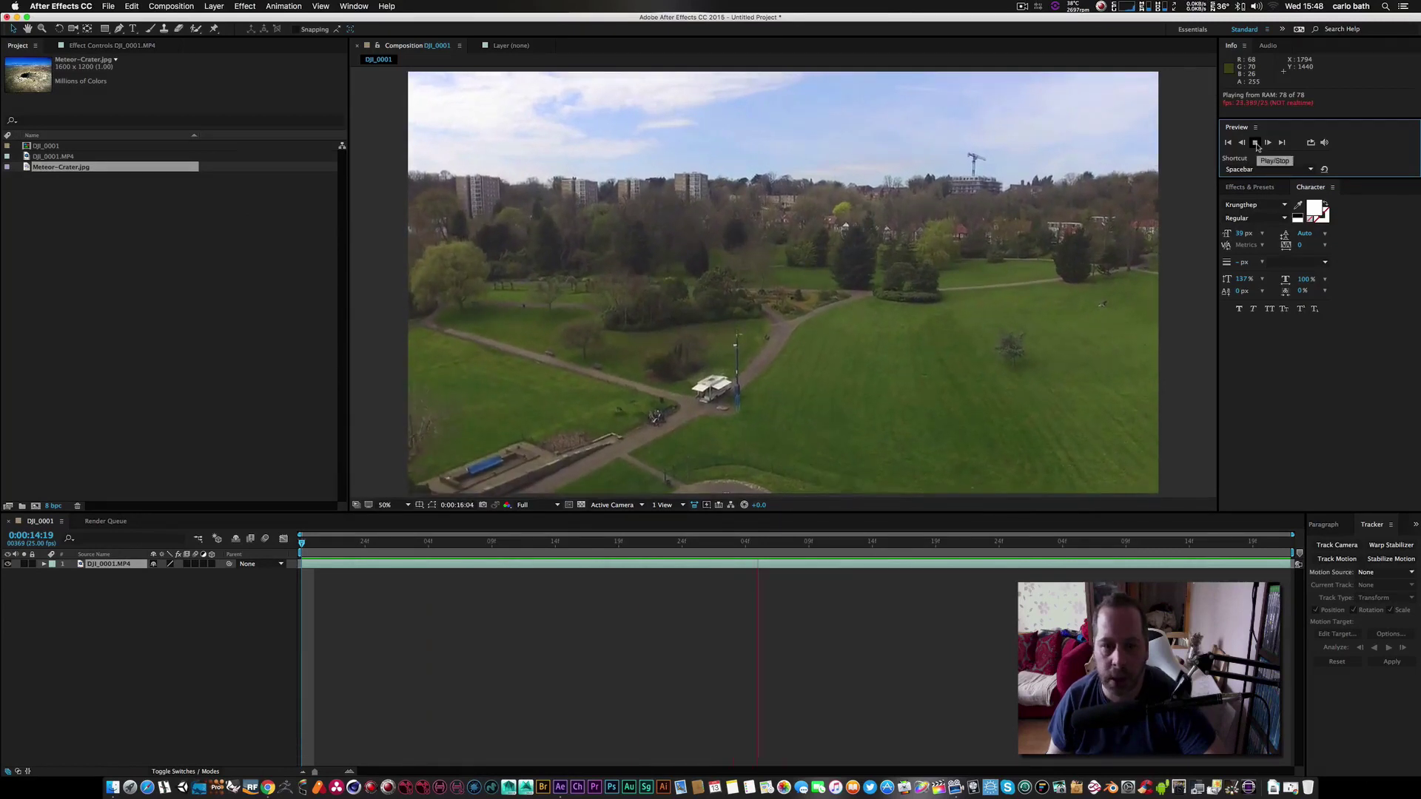
pyautogui.click(1256, 145)
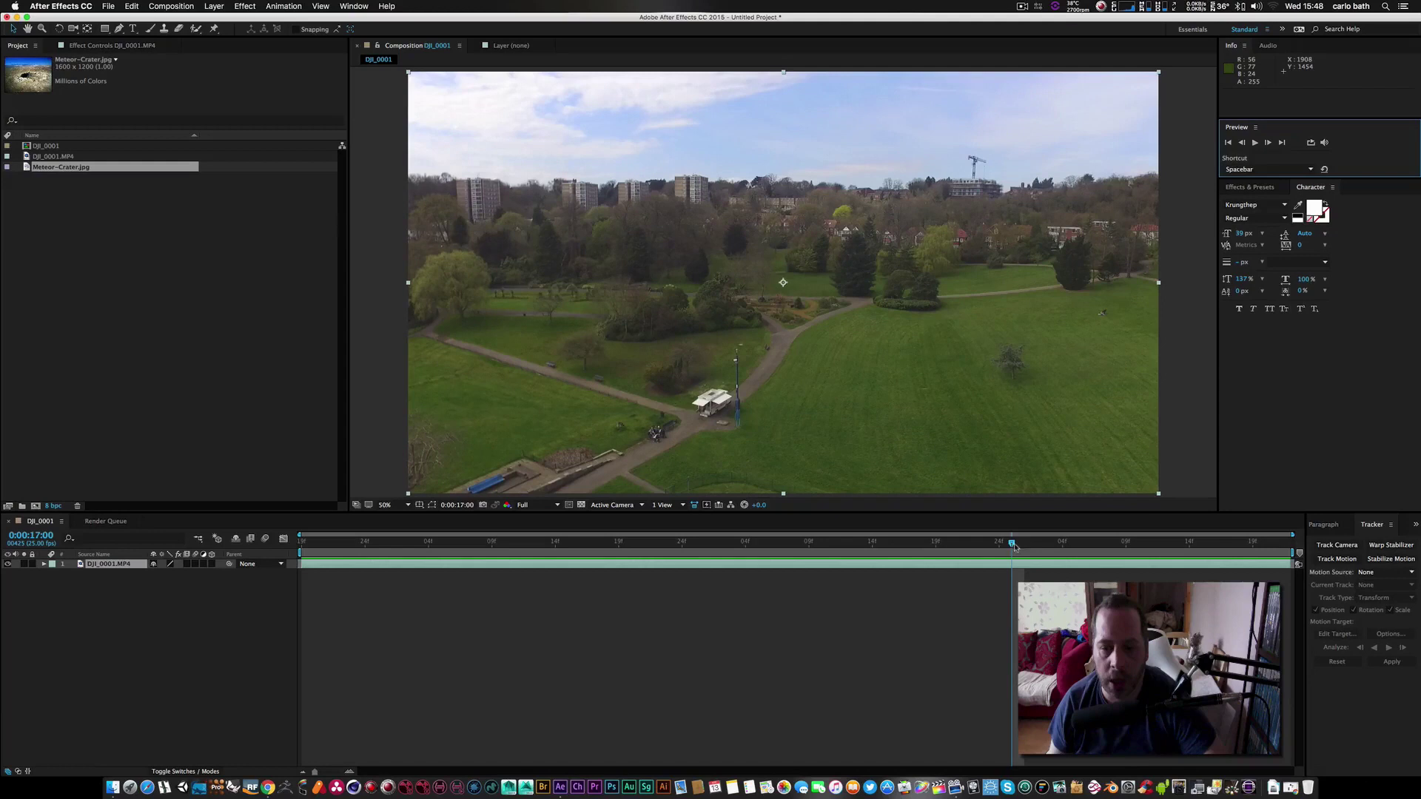
pyautogui.press('space')
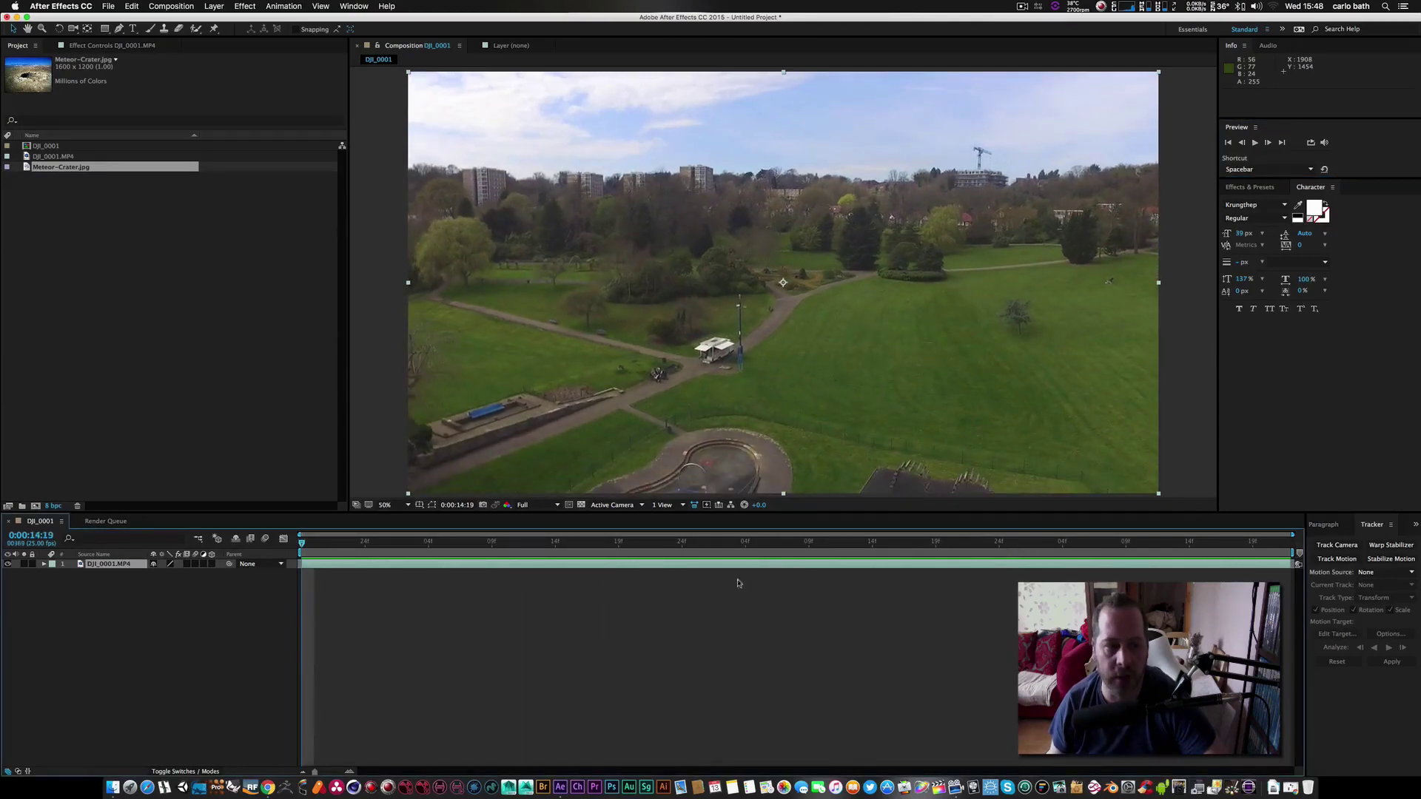
pyautogui.click(54, 157)
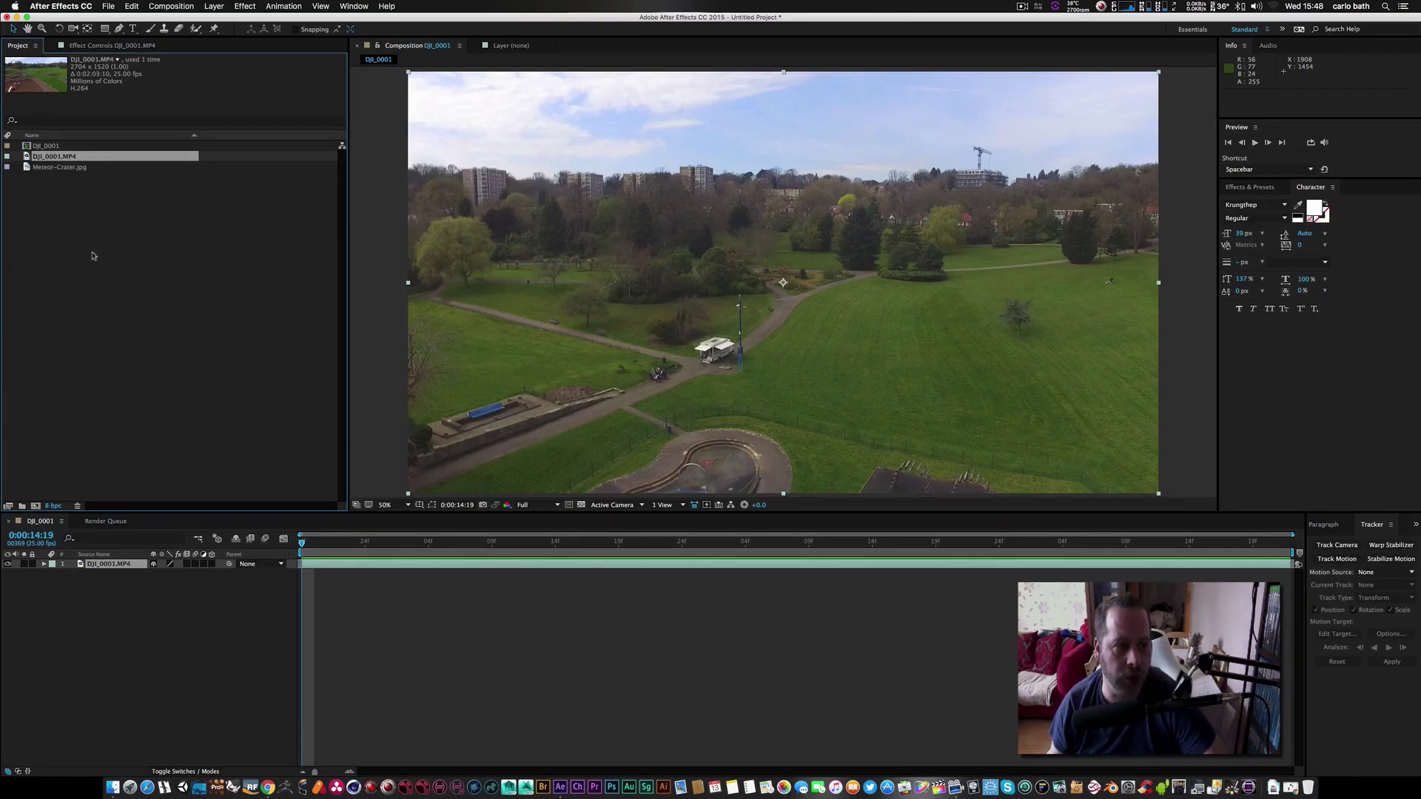
pyautogui.click(65, 167)
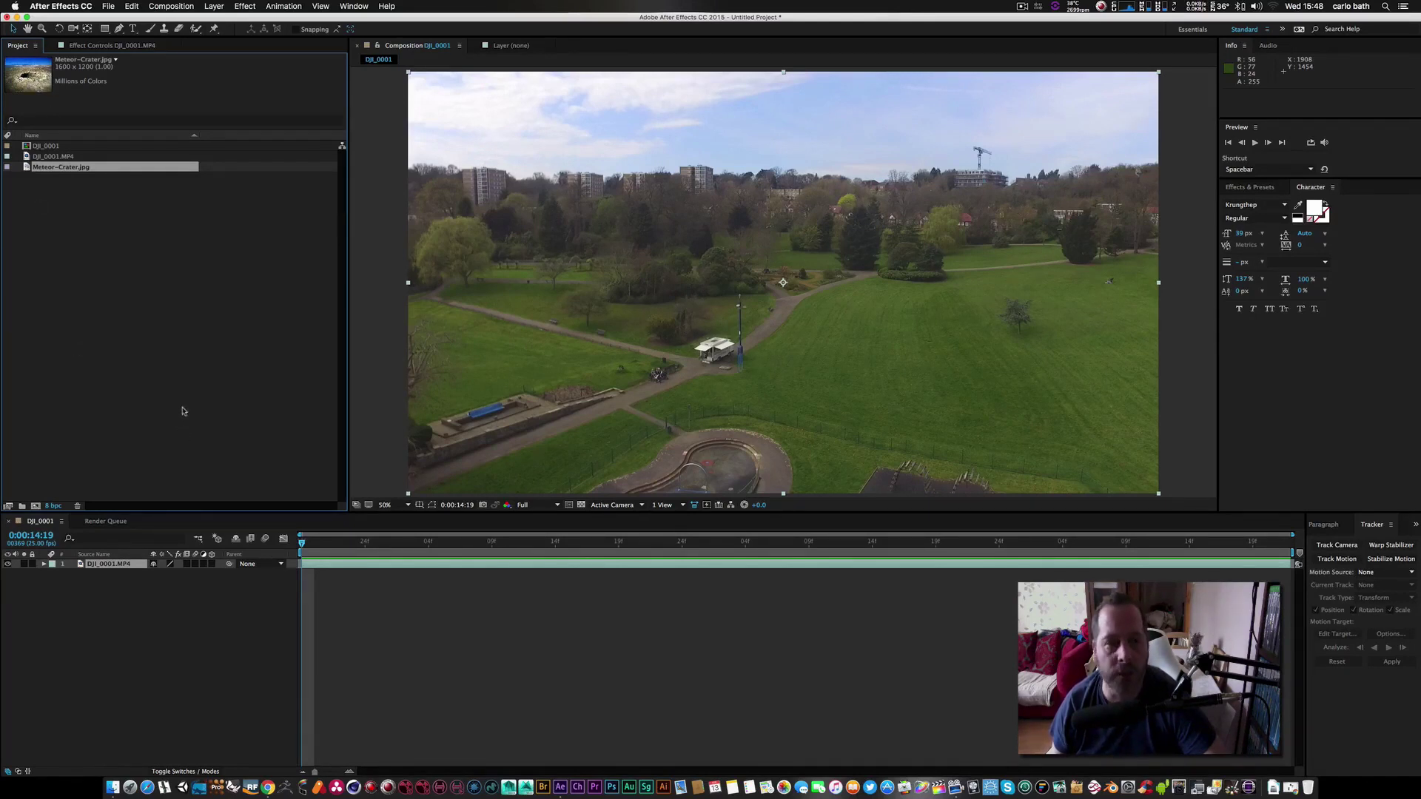
# Replay the preview, then apply the 3D Camera Tracker to the drone footage via Track Camera.
pyautogui.click(1255, 147)
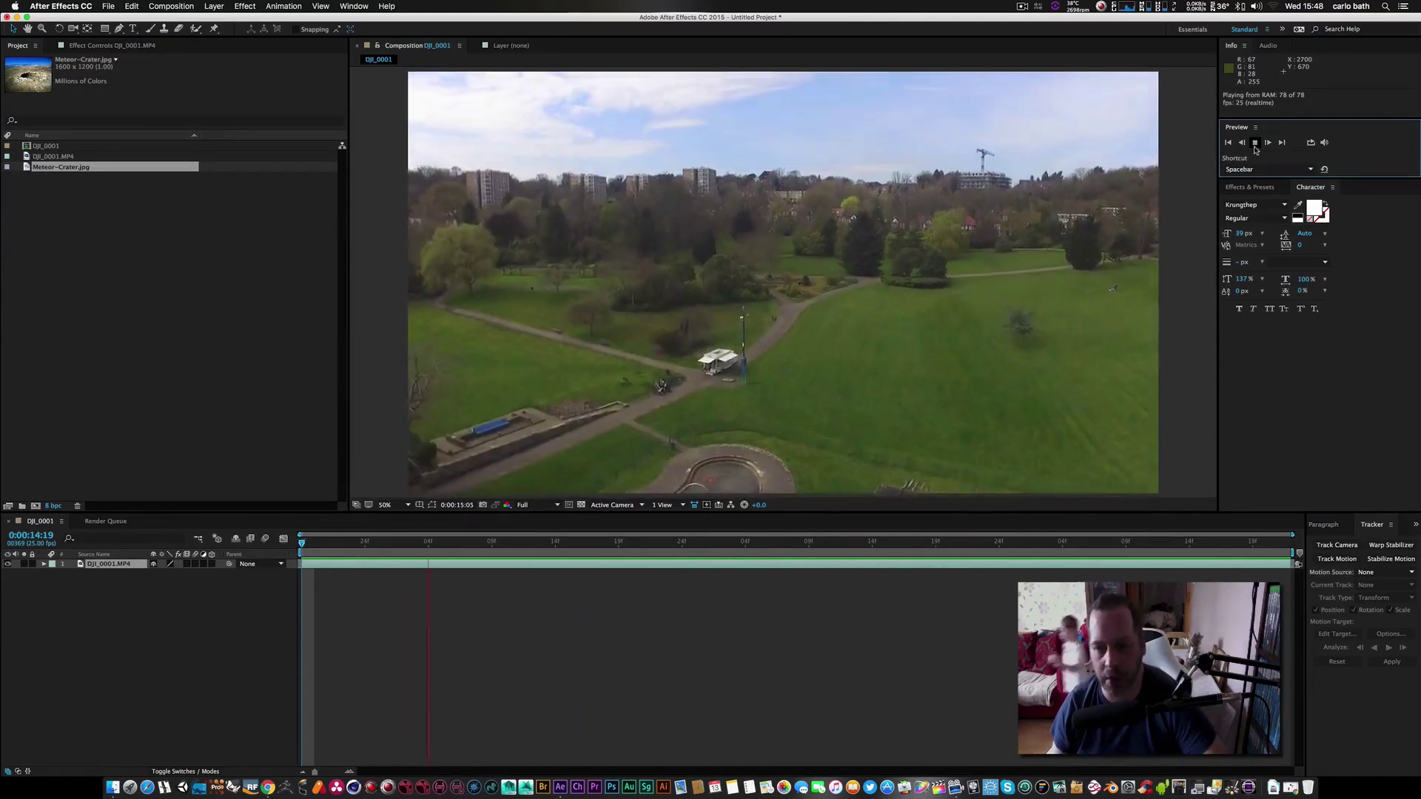
pyautogui.click(1254, 146)
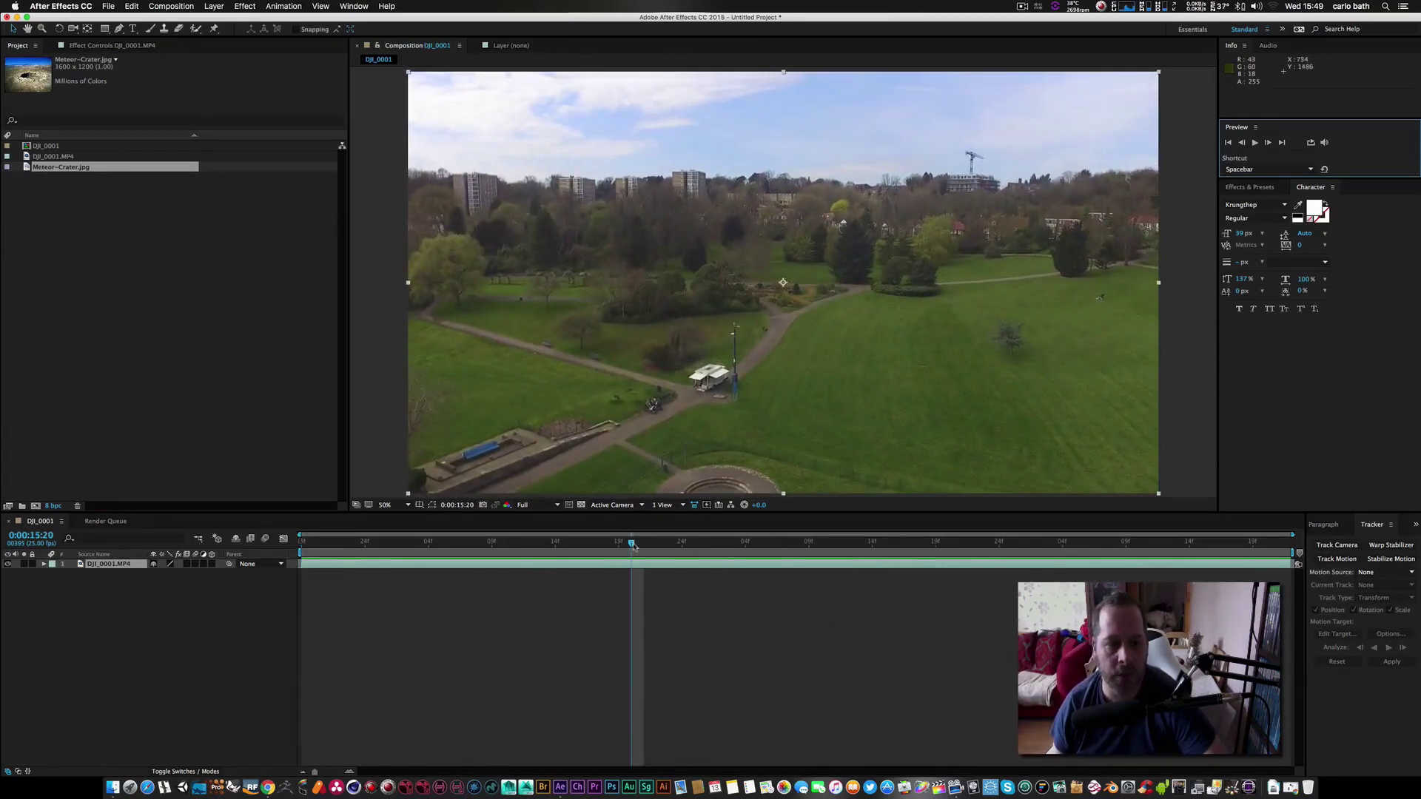
pyautogui.press('space')
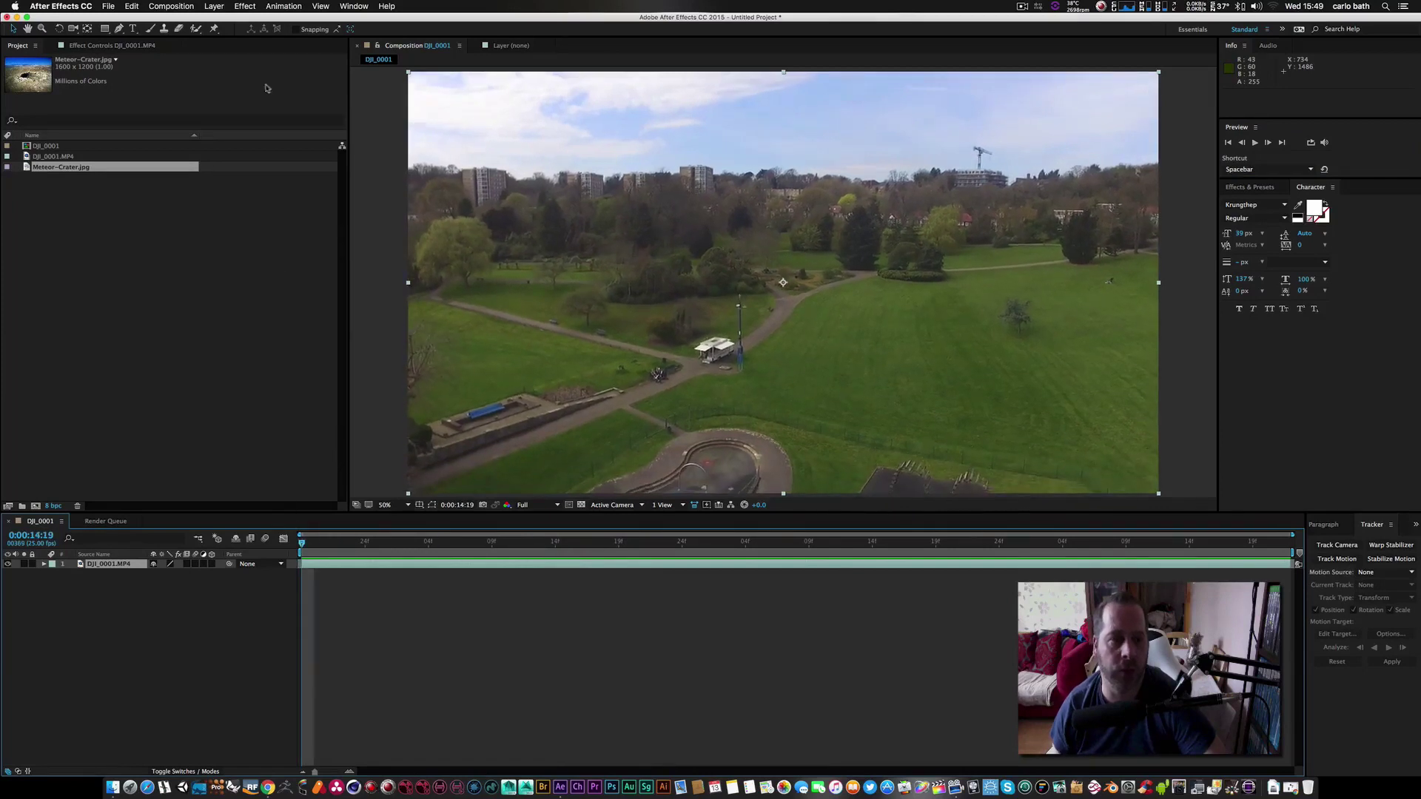
pyautogui.click(273, 8)
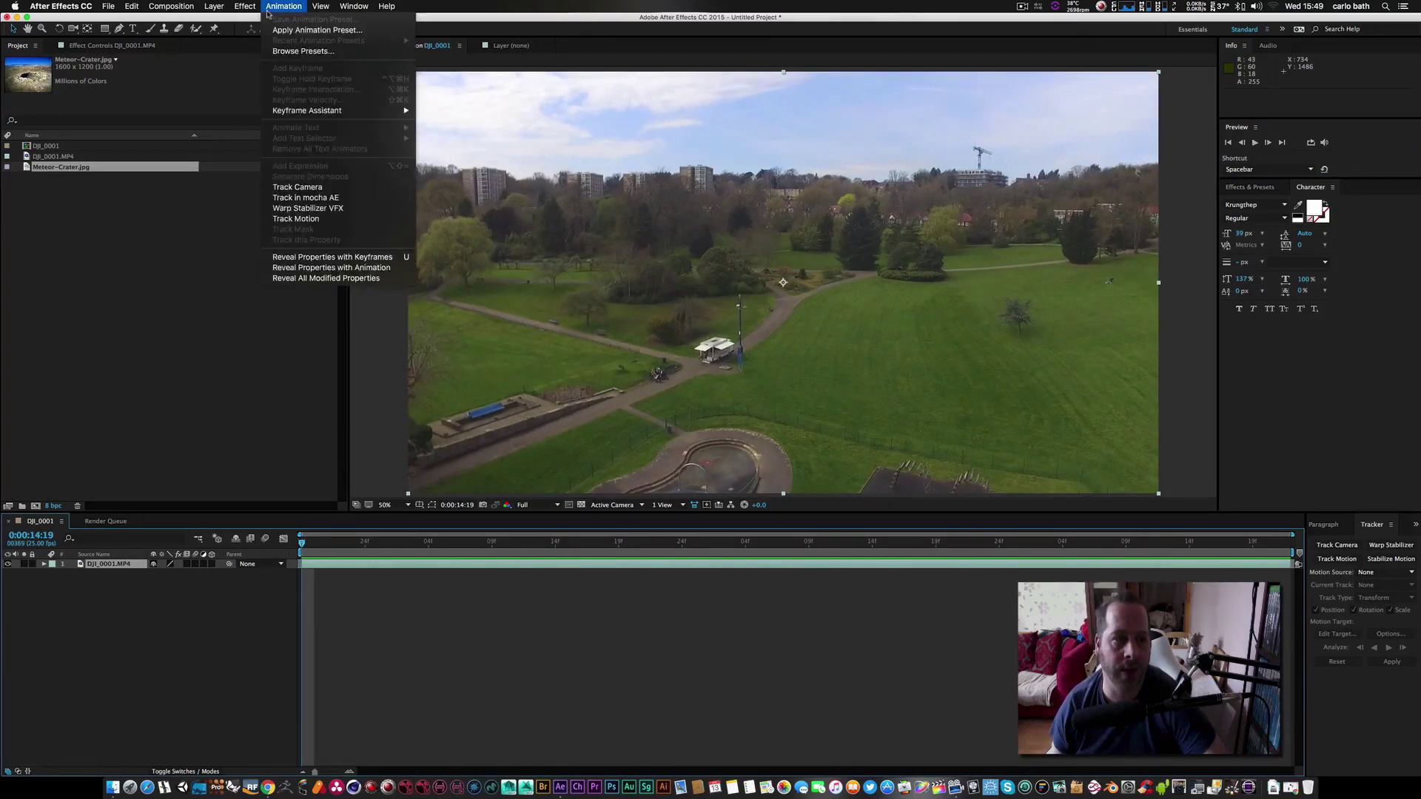
pyautogui.click(309, 188)
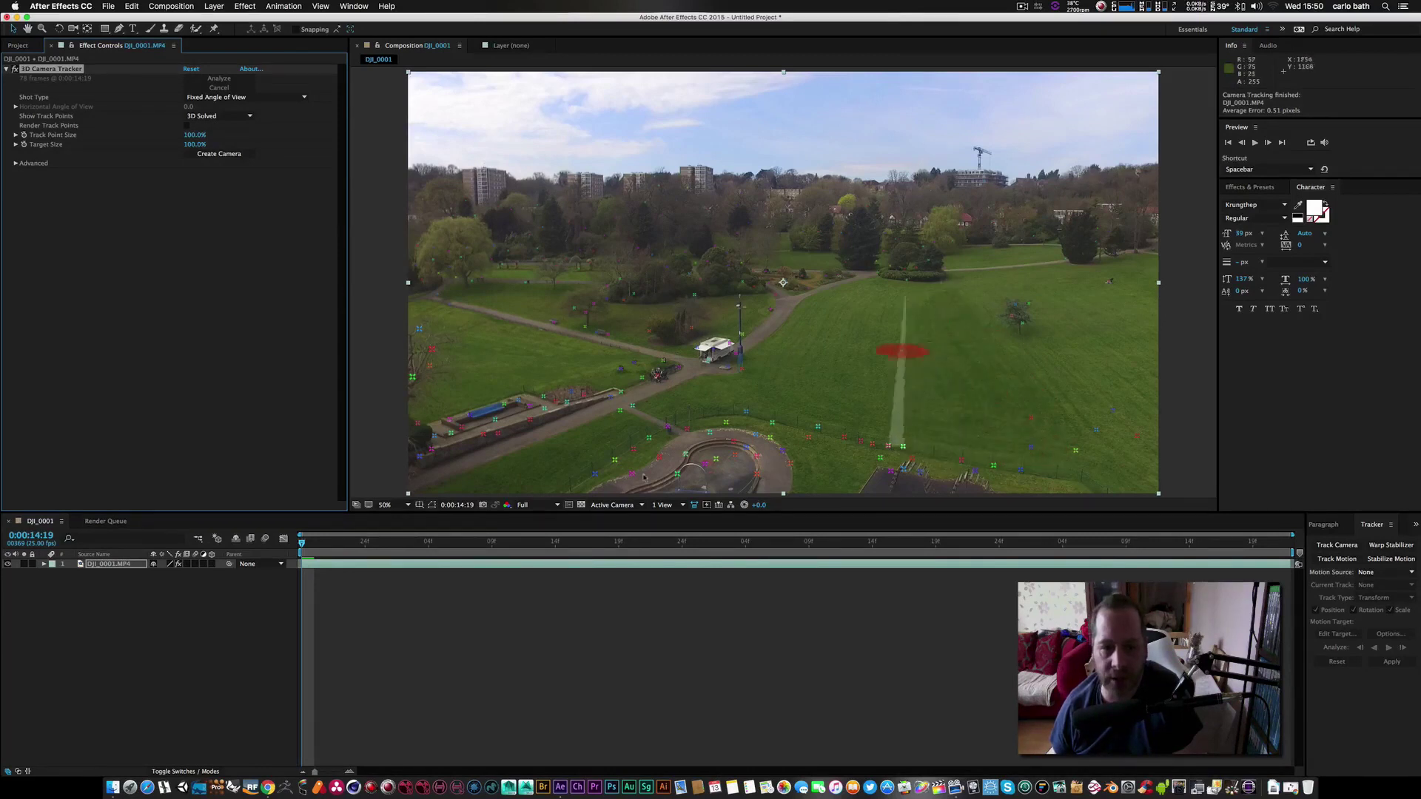
# Move a couple of frames ahead and select track points on the open grass right of the path.
pyautogui.moveTo(304, 546); pyautogui.dragTo(327, 546)
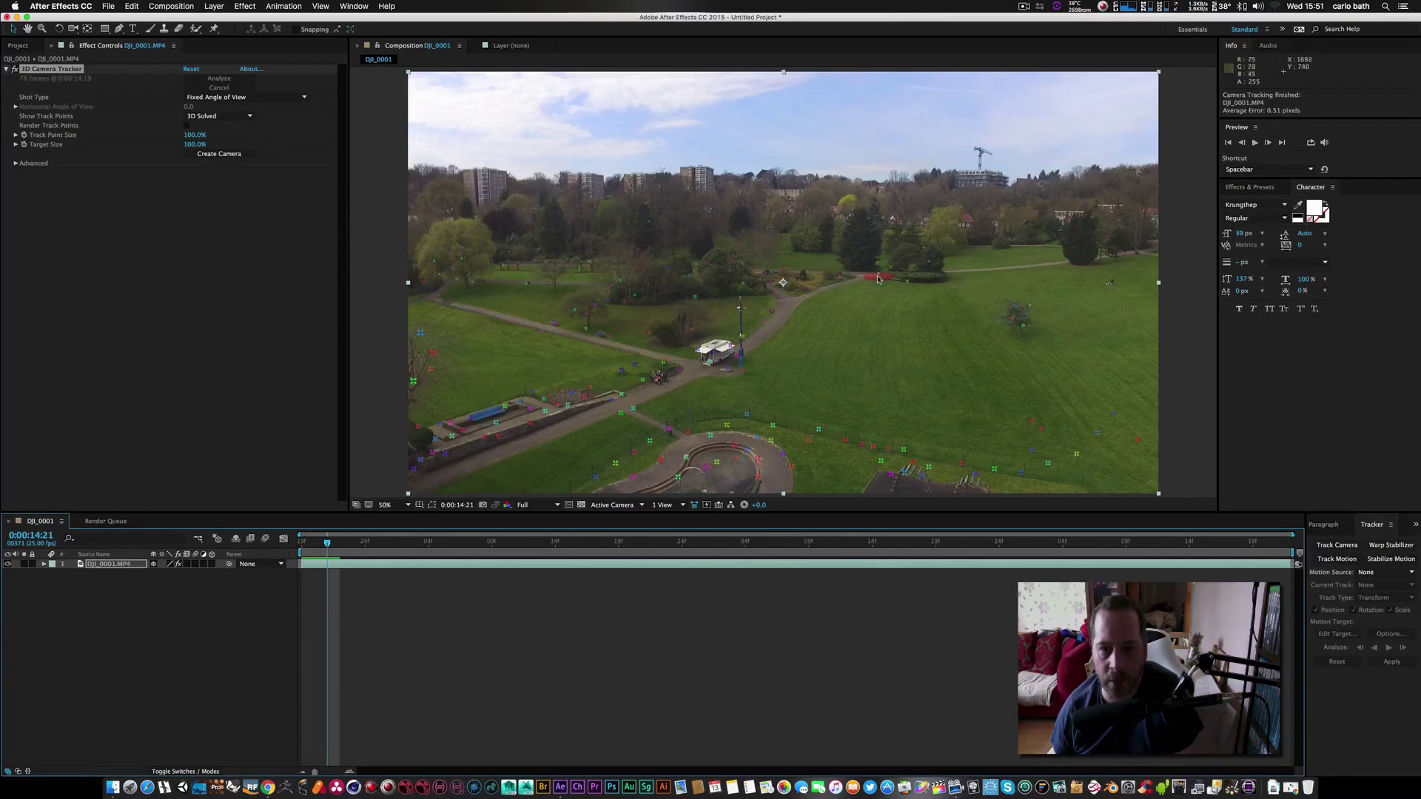
pyautogui.click(878, 282)
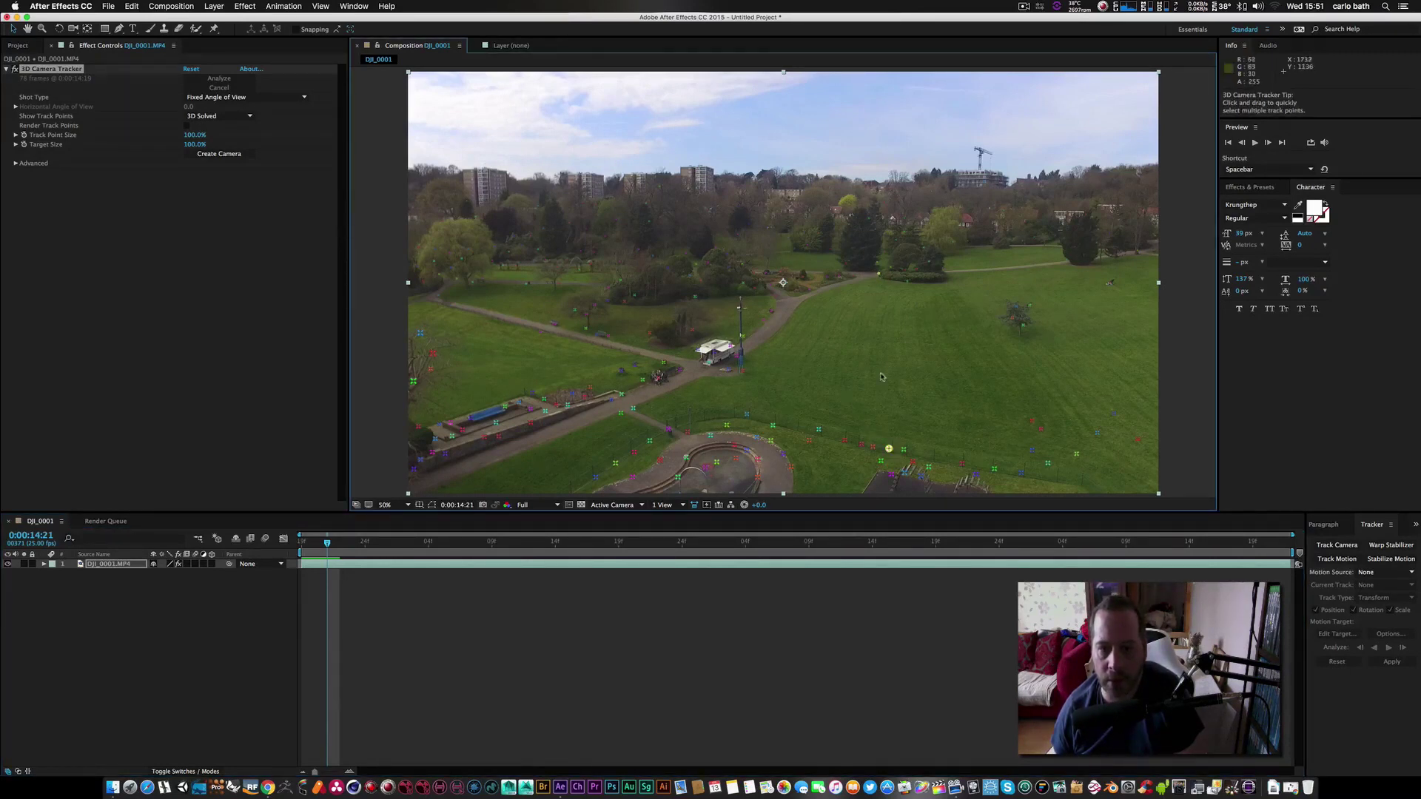
pyautogui.click(889, 449)
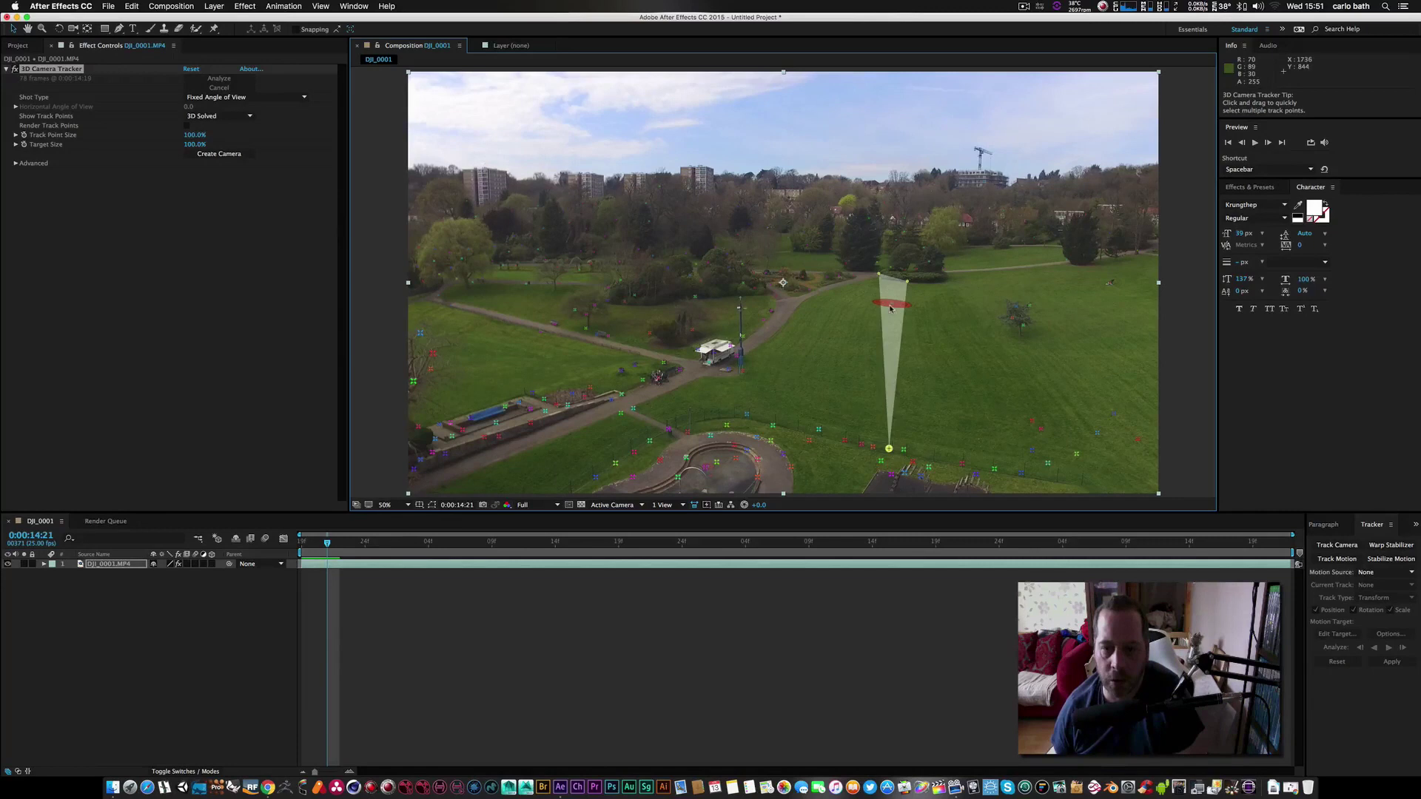
# Create Track Solid 1 and a 3D Tracker Camera at the grass target, then preview the track.
pyautogui.rightClick(890, 308)
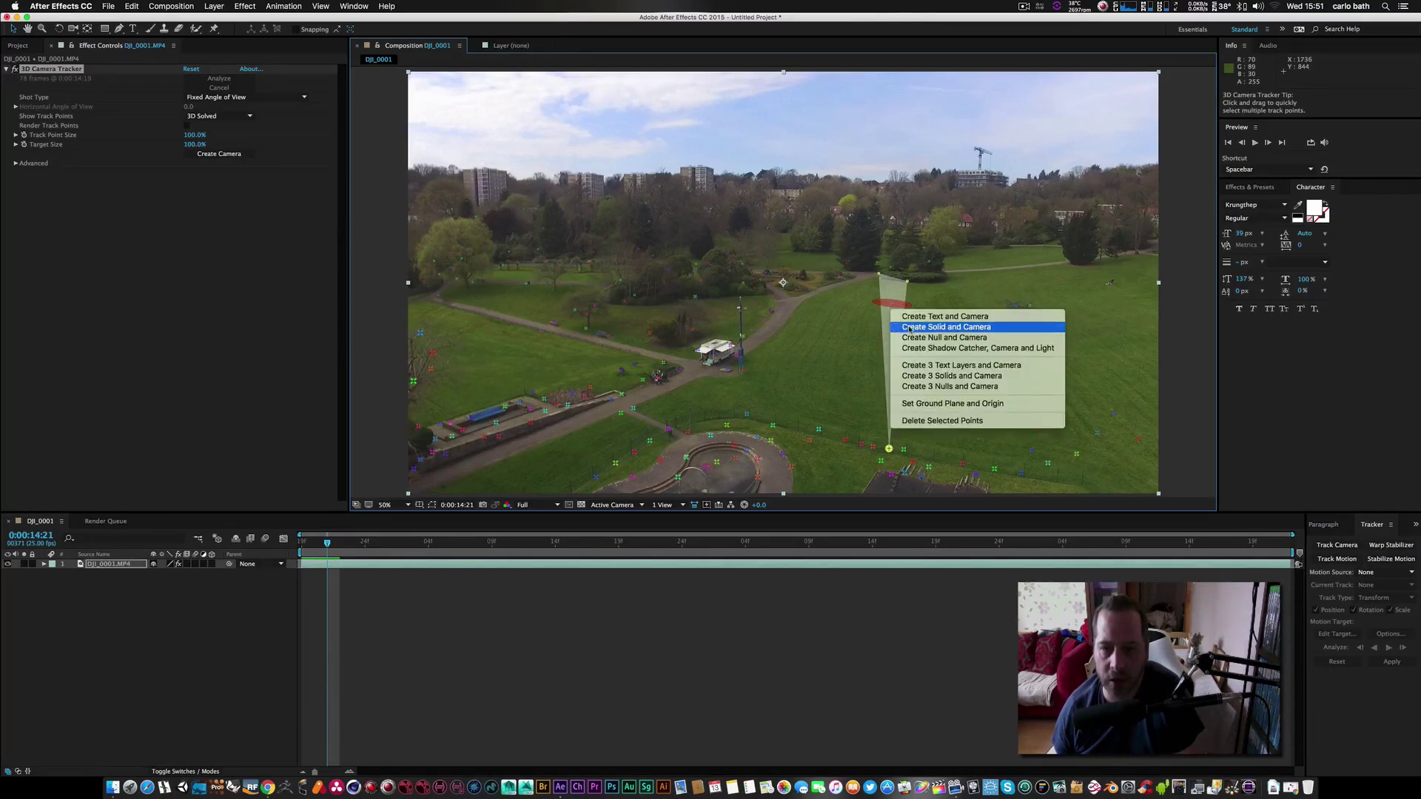
pyautogui.click(909, 327)
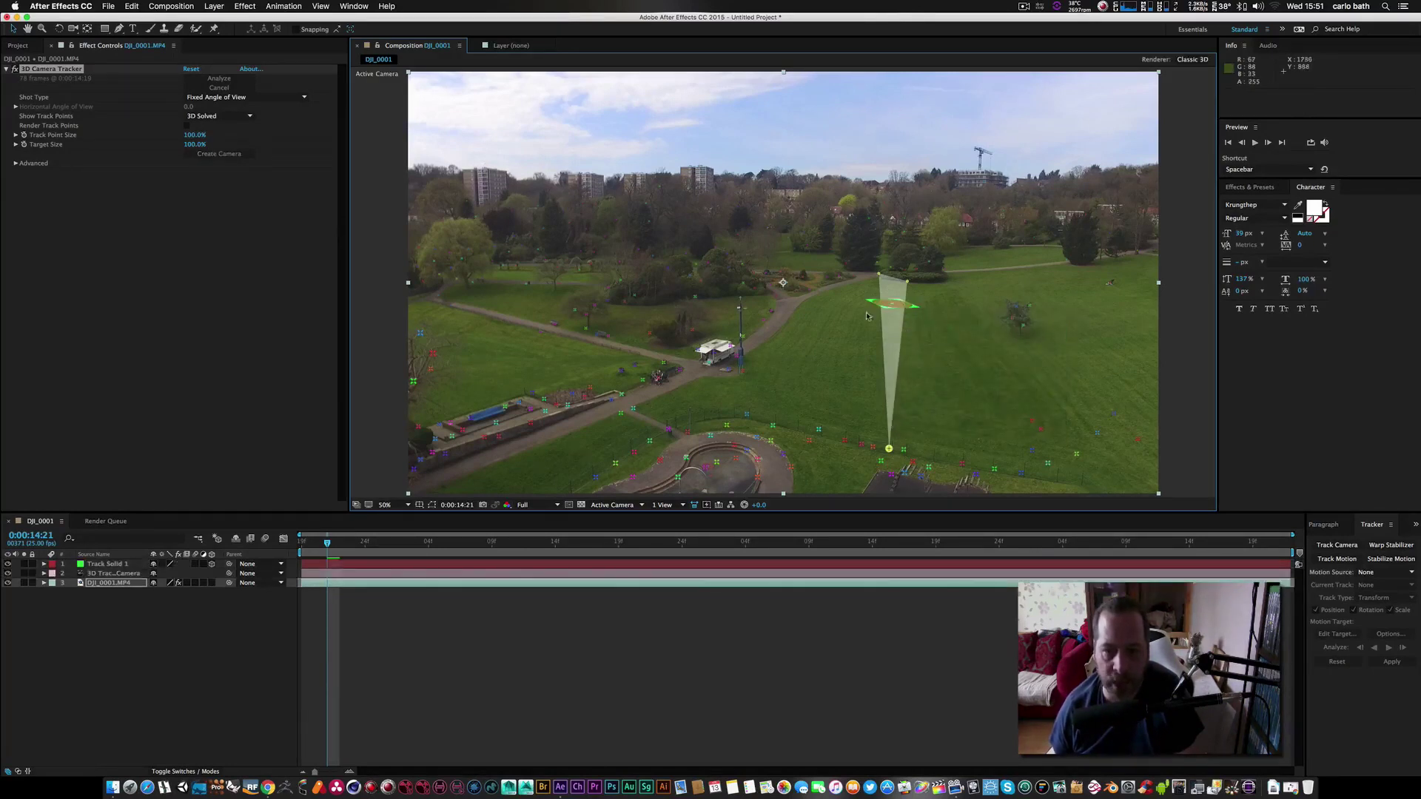
pyautogui.press('space')
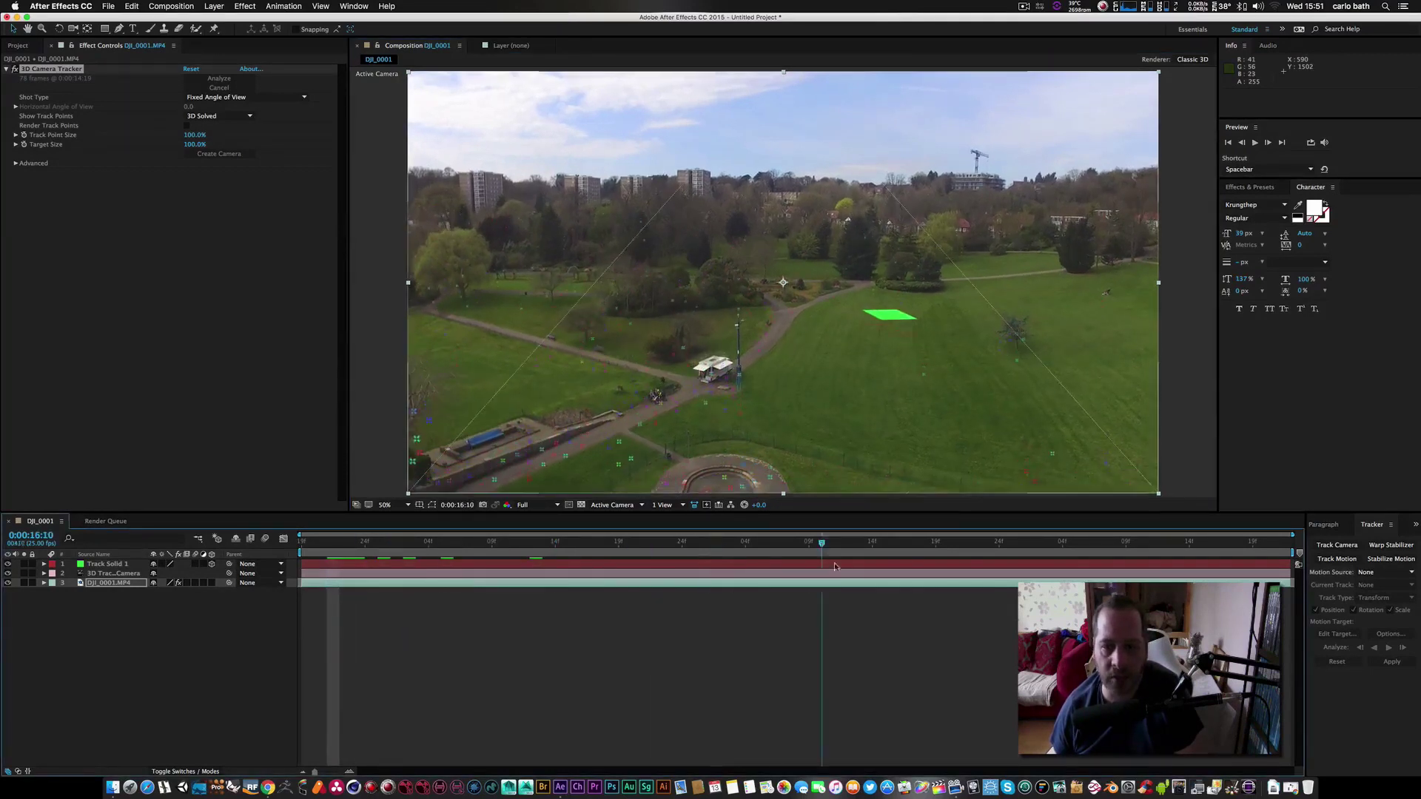
pyautogui.moveTo(555, 542); pyautogui.dragTo(302, 543)
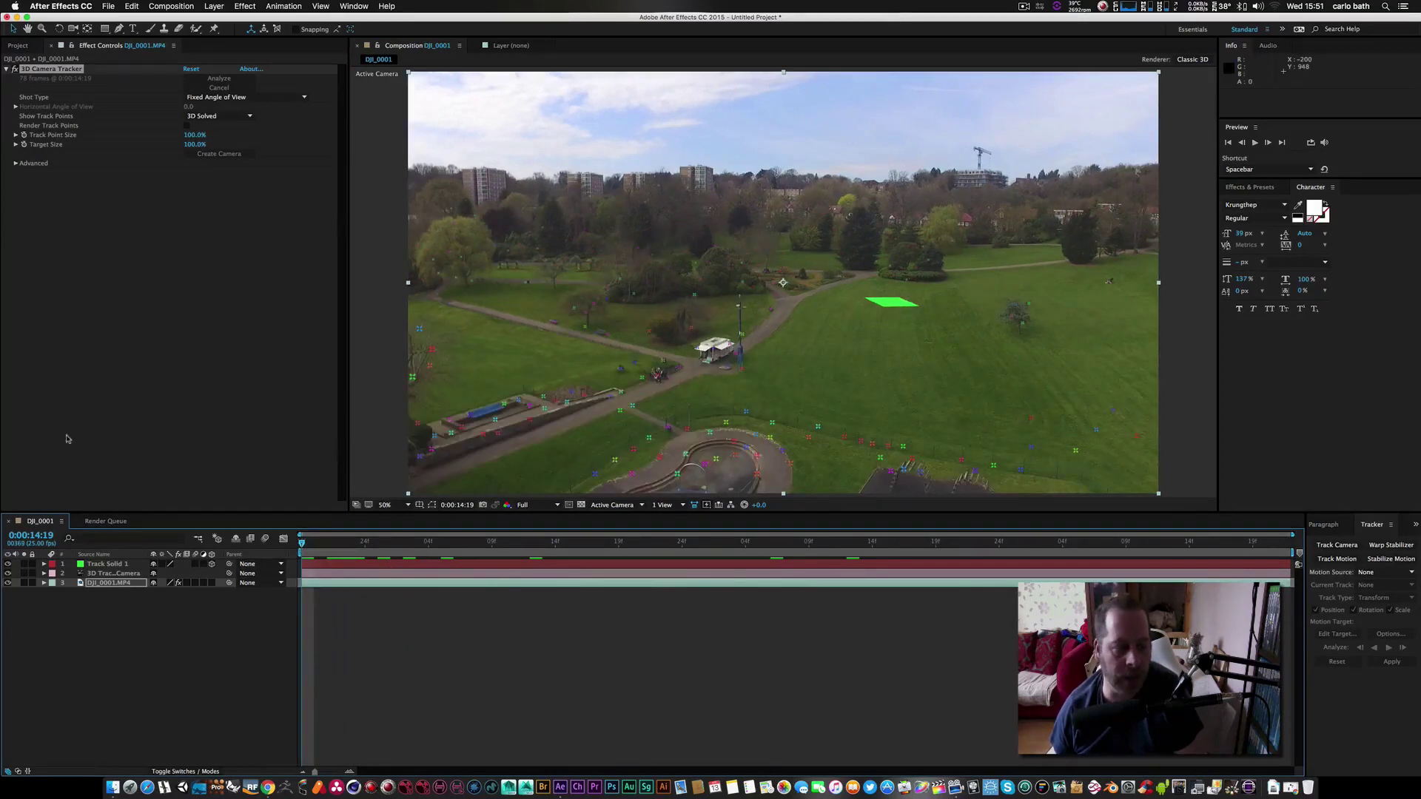
pyautogui.click(18, 46)
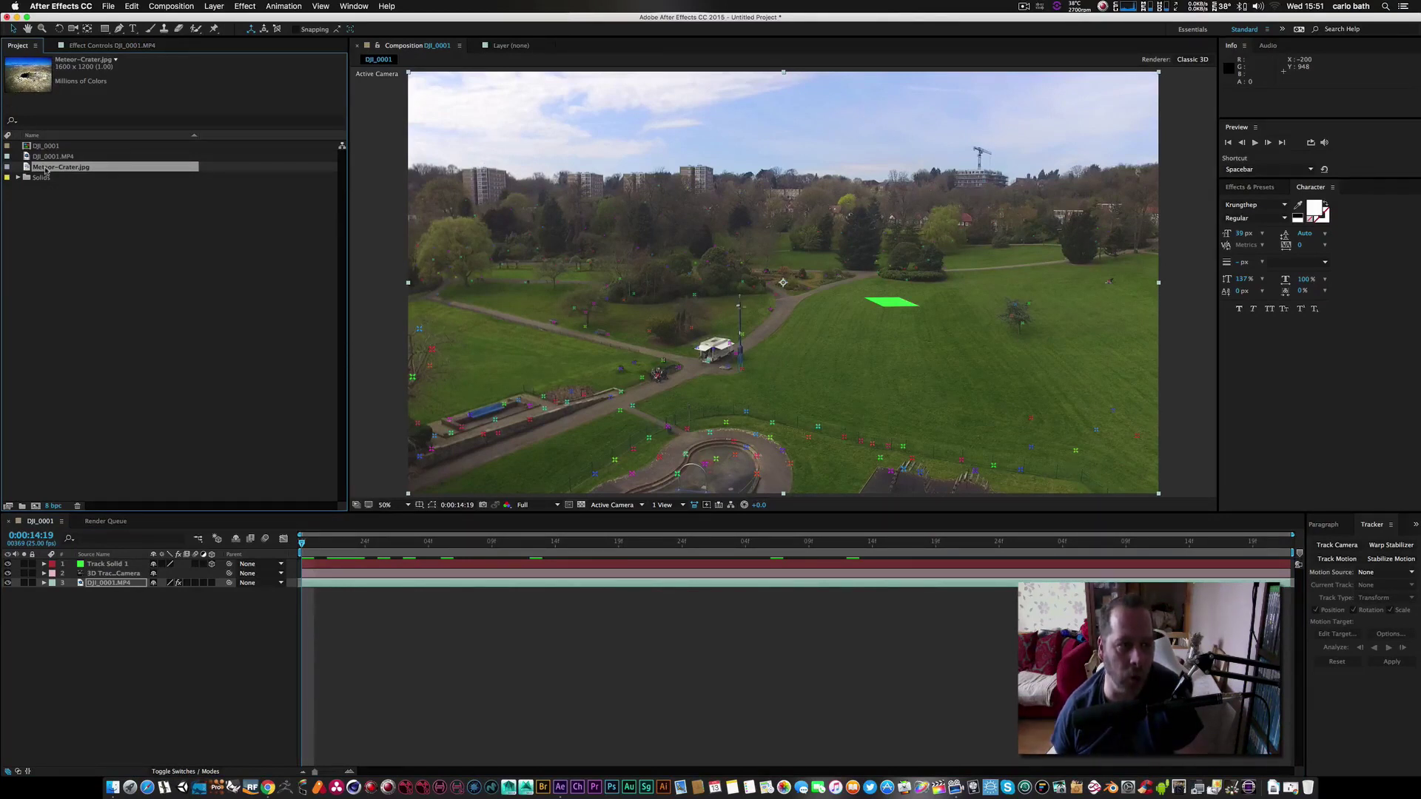
# Replace the tracked solid's source with Meteor-Crater.jpg from the Project panel.
pyautogui.click(94, 565)
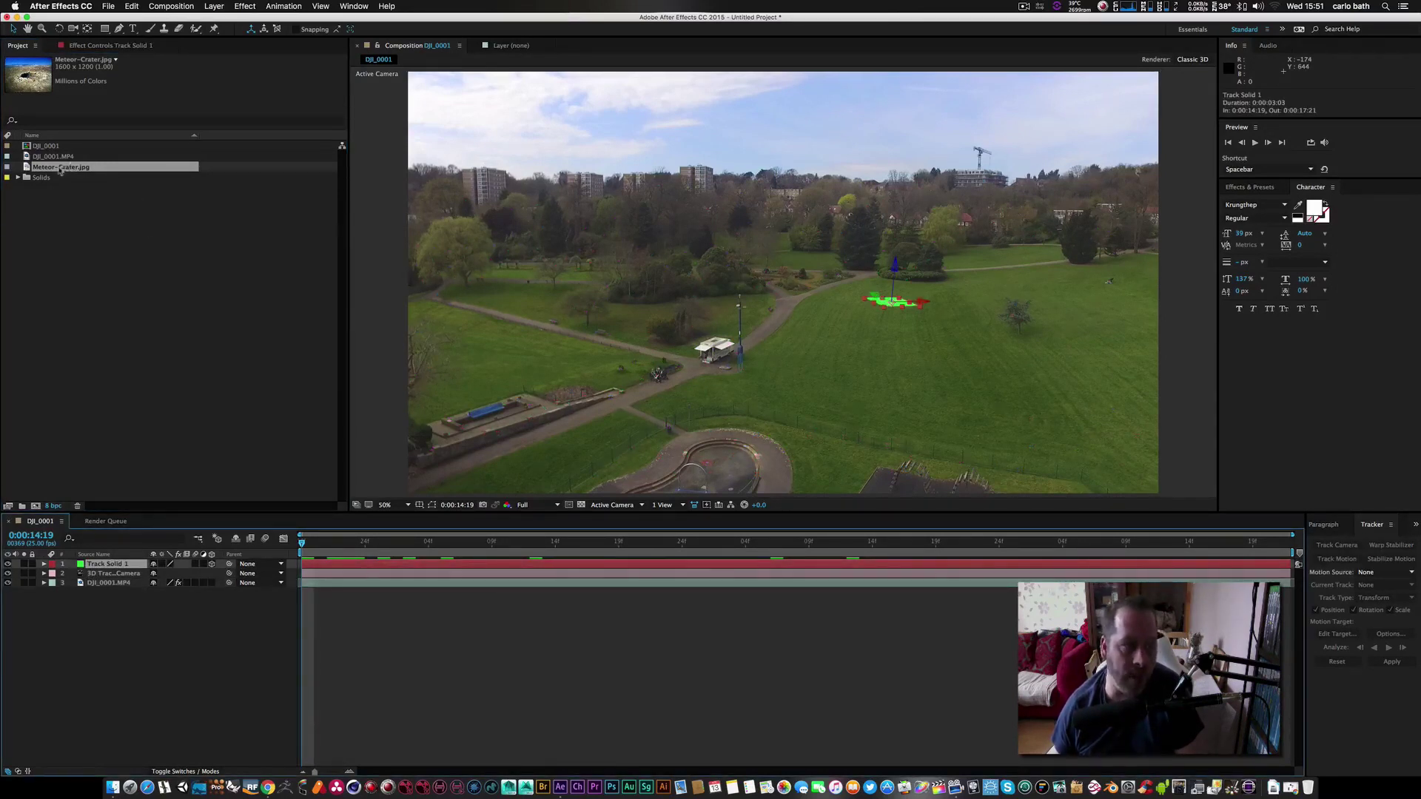
pyautogui.moveTo(60, 169); pyautogui.dragTo(895, 304)
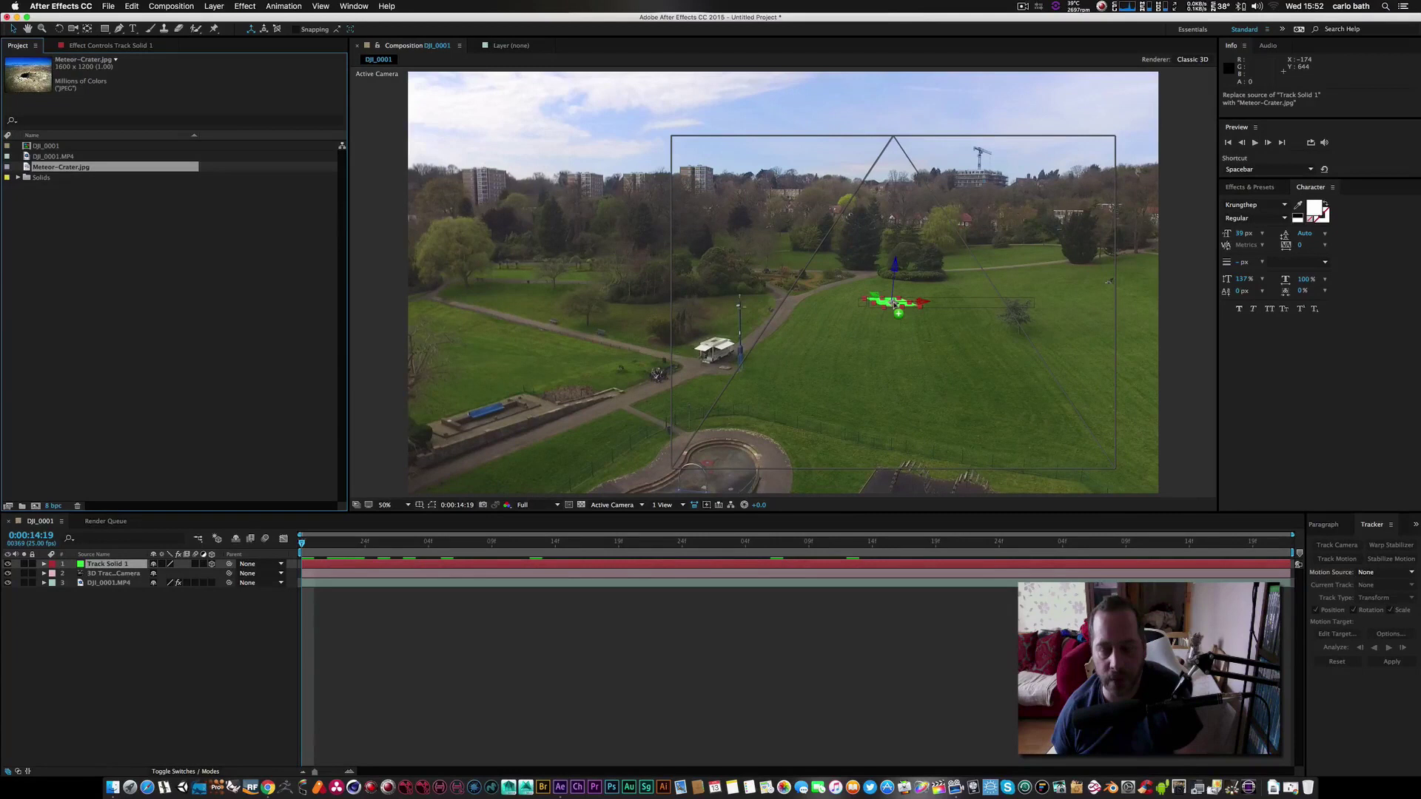
pyautogui.moveTo(895, 304); pyautogui.dragTo(895, 305)
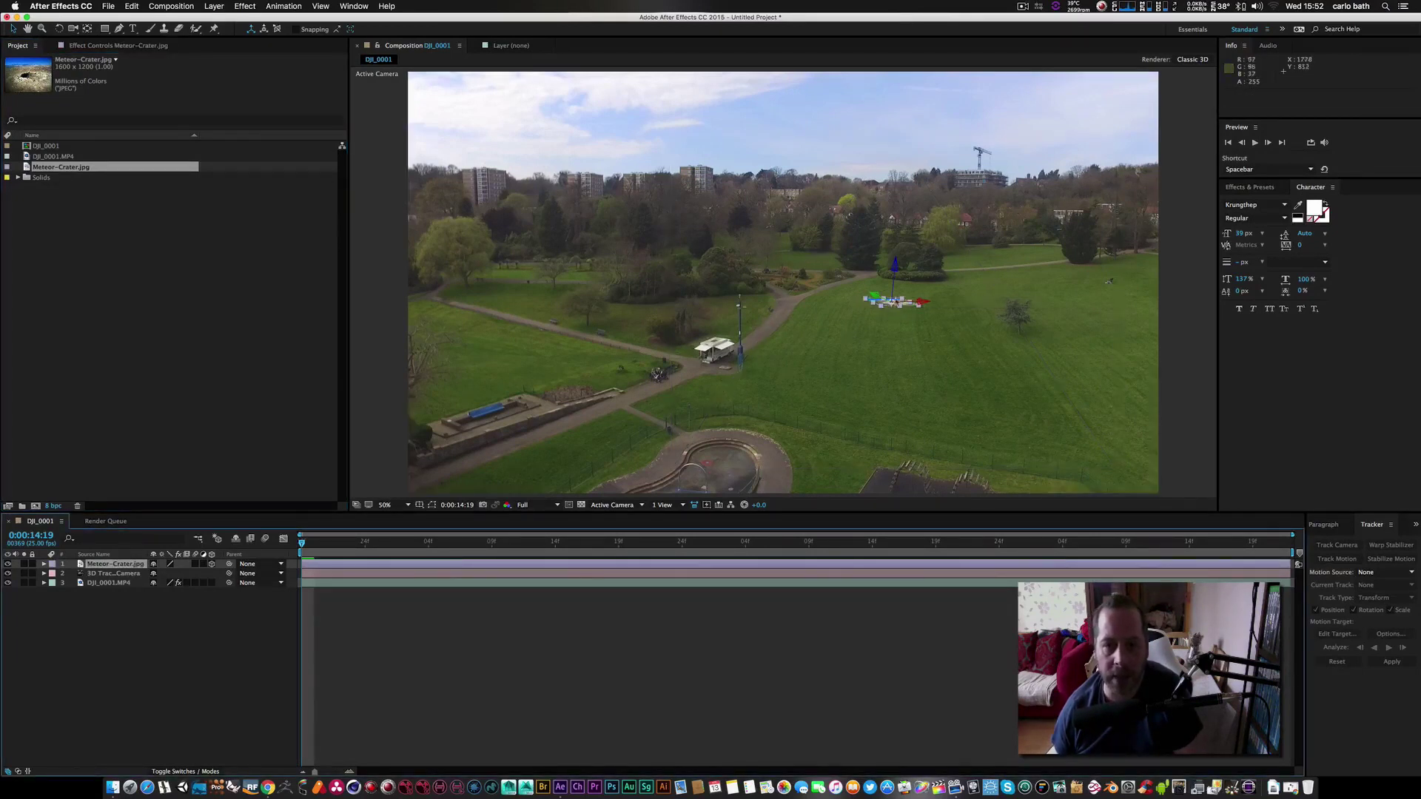
pyautogui.click(433, 506)
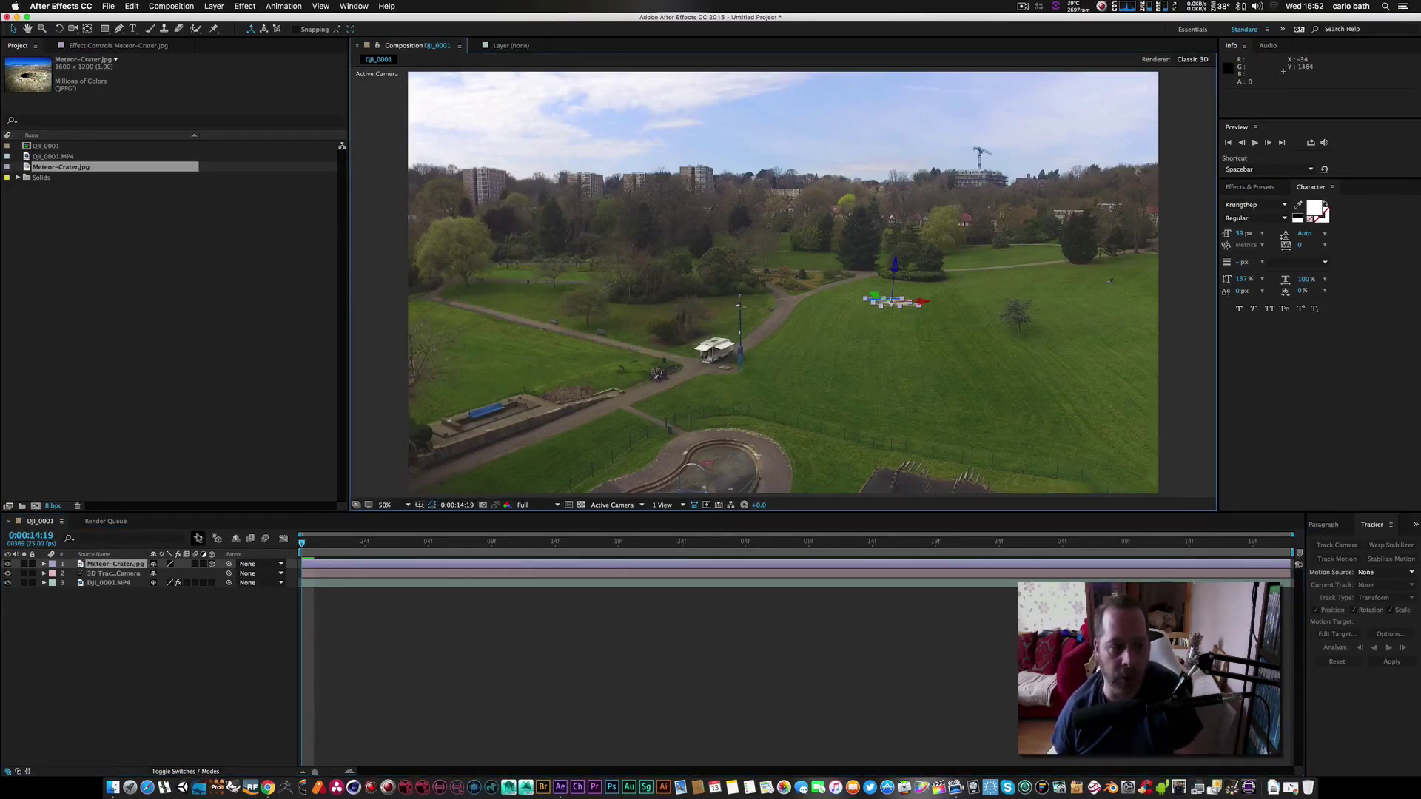
# Scale the Meteor-Crater layer up to about 702%.
pyautogui.press('s')
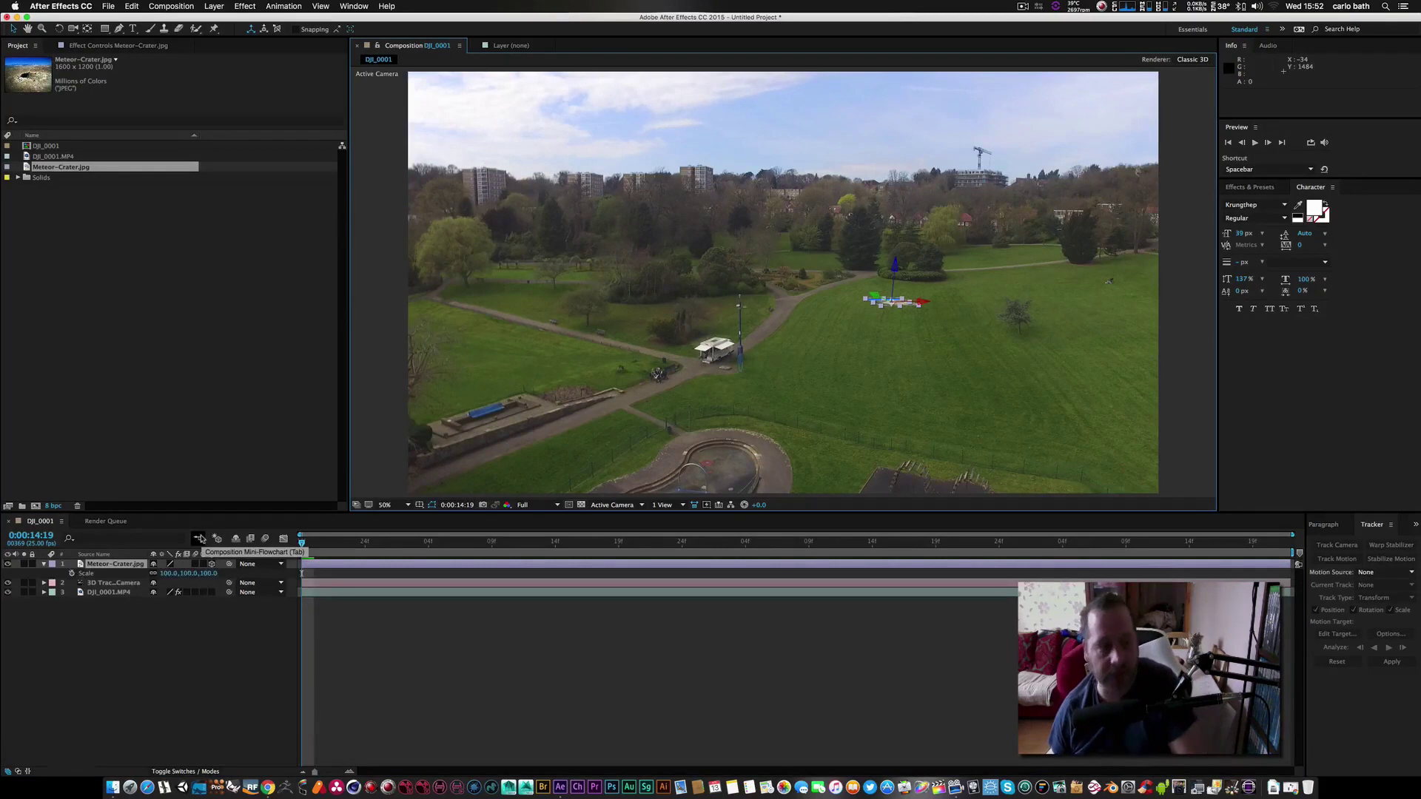
pyautogui.click(213, 573)
pyautogui.moveTo(212, 574); pyautogui.dragTo(658, 573)
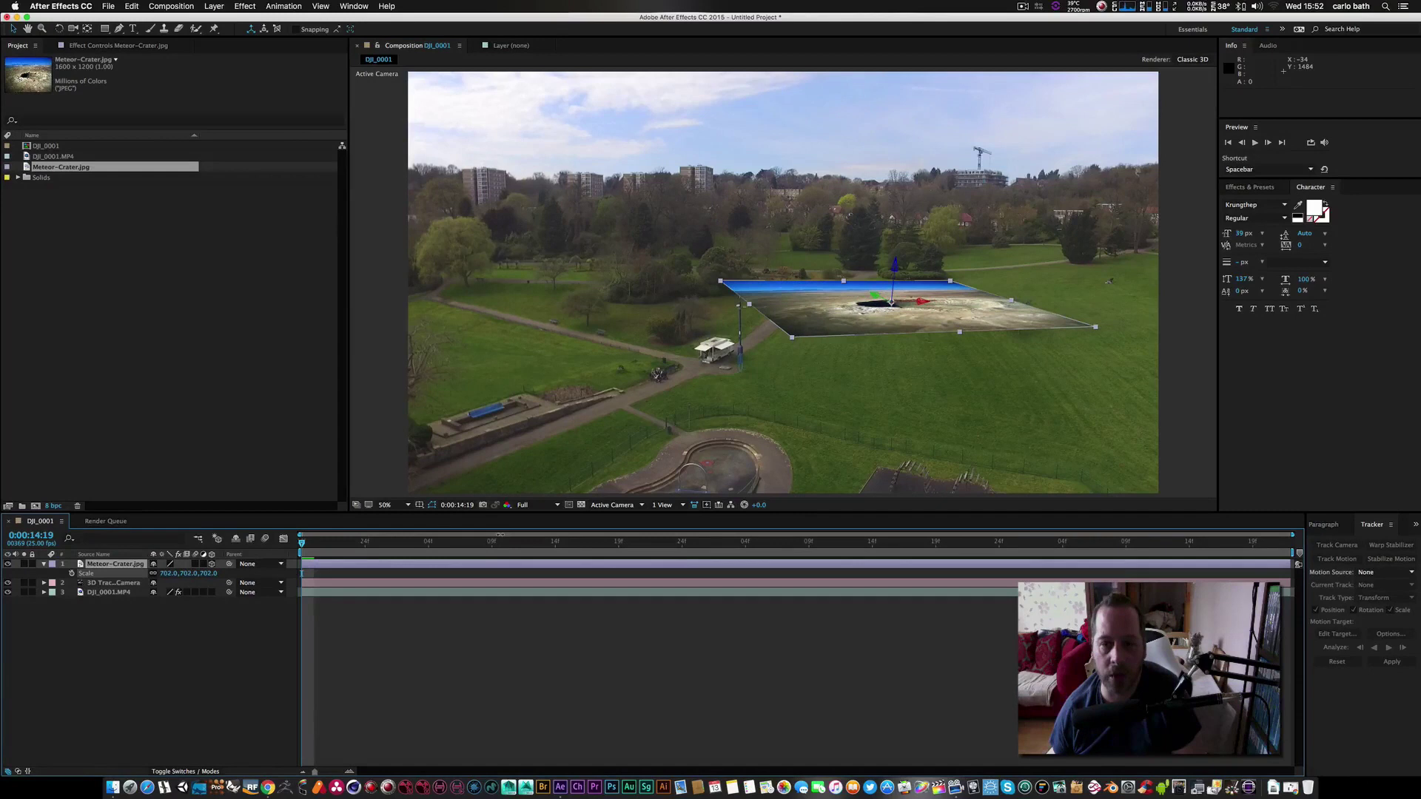
pyautogui.press('Return')
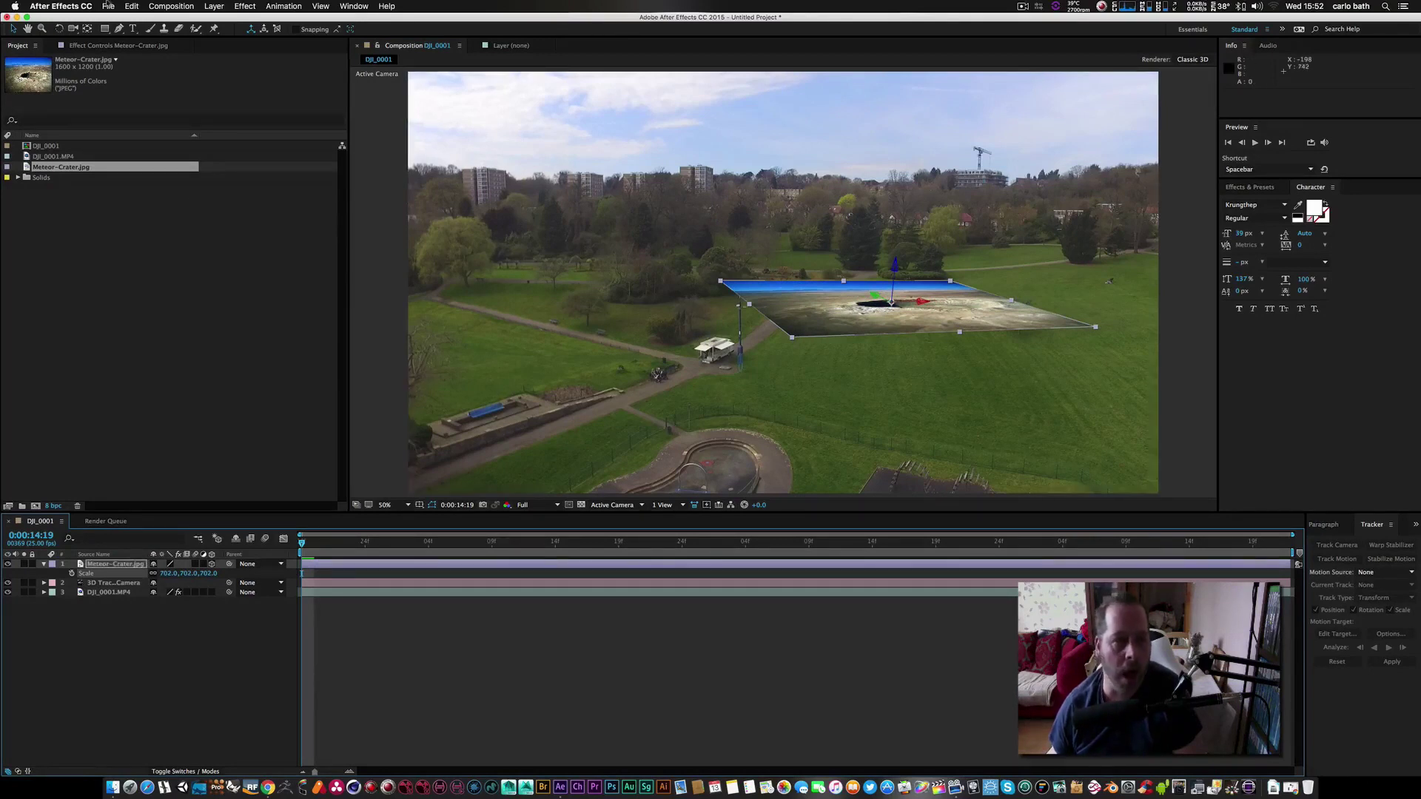
# Tilt the crater plane with the Rotation tool so it lies across the lawn.
pyautogui.click(59, 28)
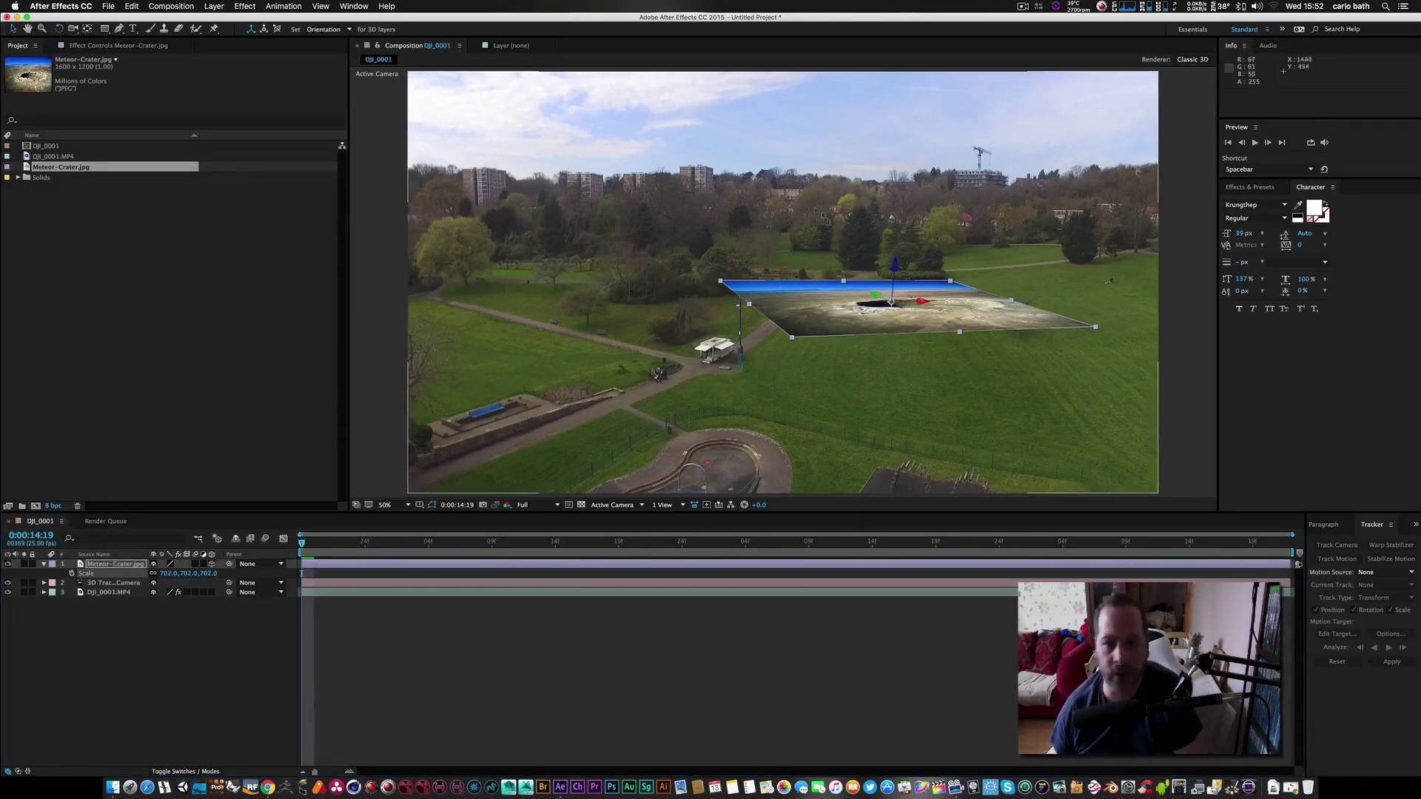
pyautogui.moveTo(858, 308); pyautogui.dragTo(958, 326)
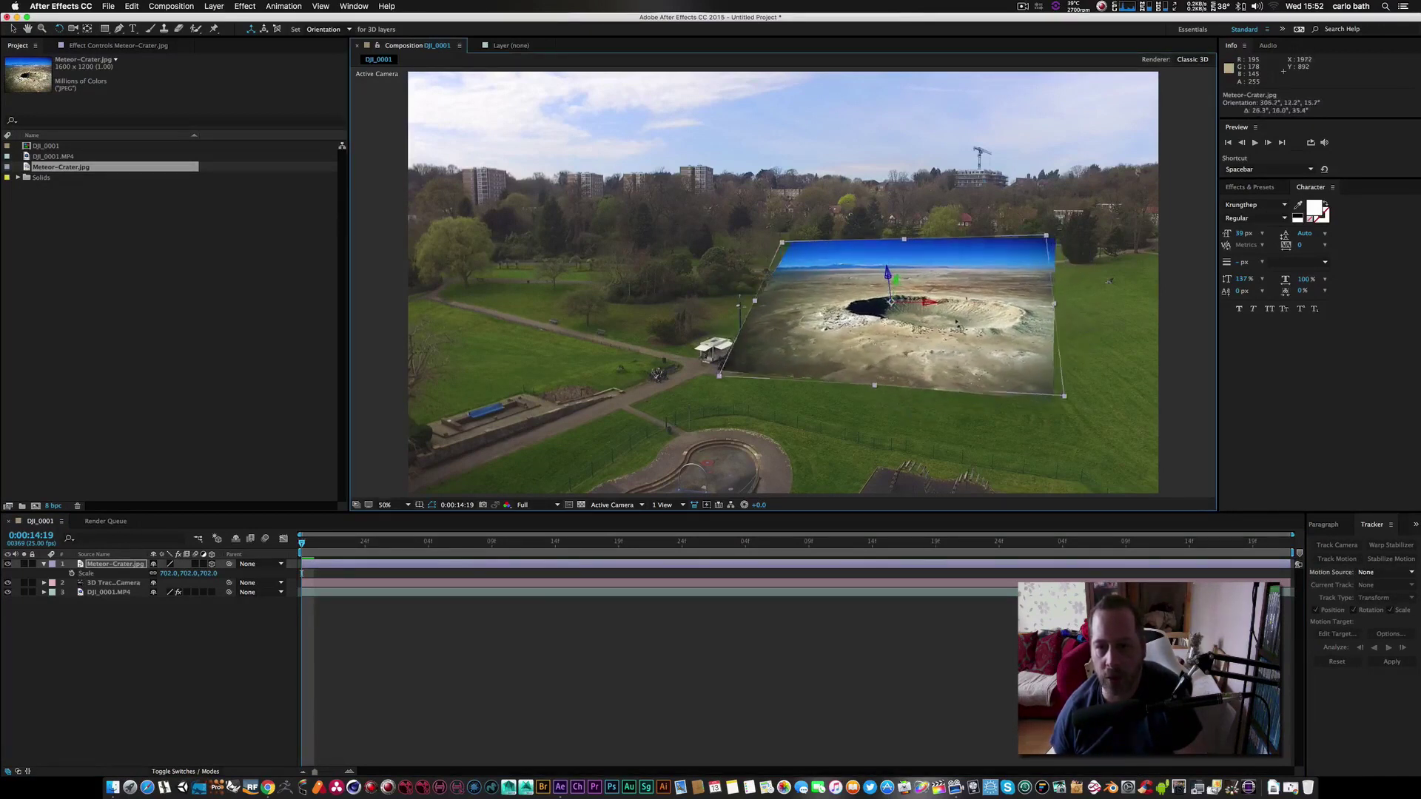
pyautogui.moveTo(793, 246); pyautogui.dragTo(370, 332)
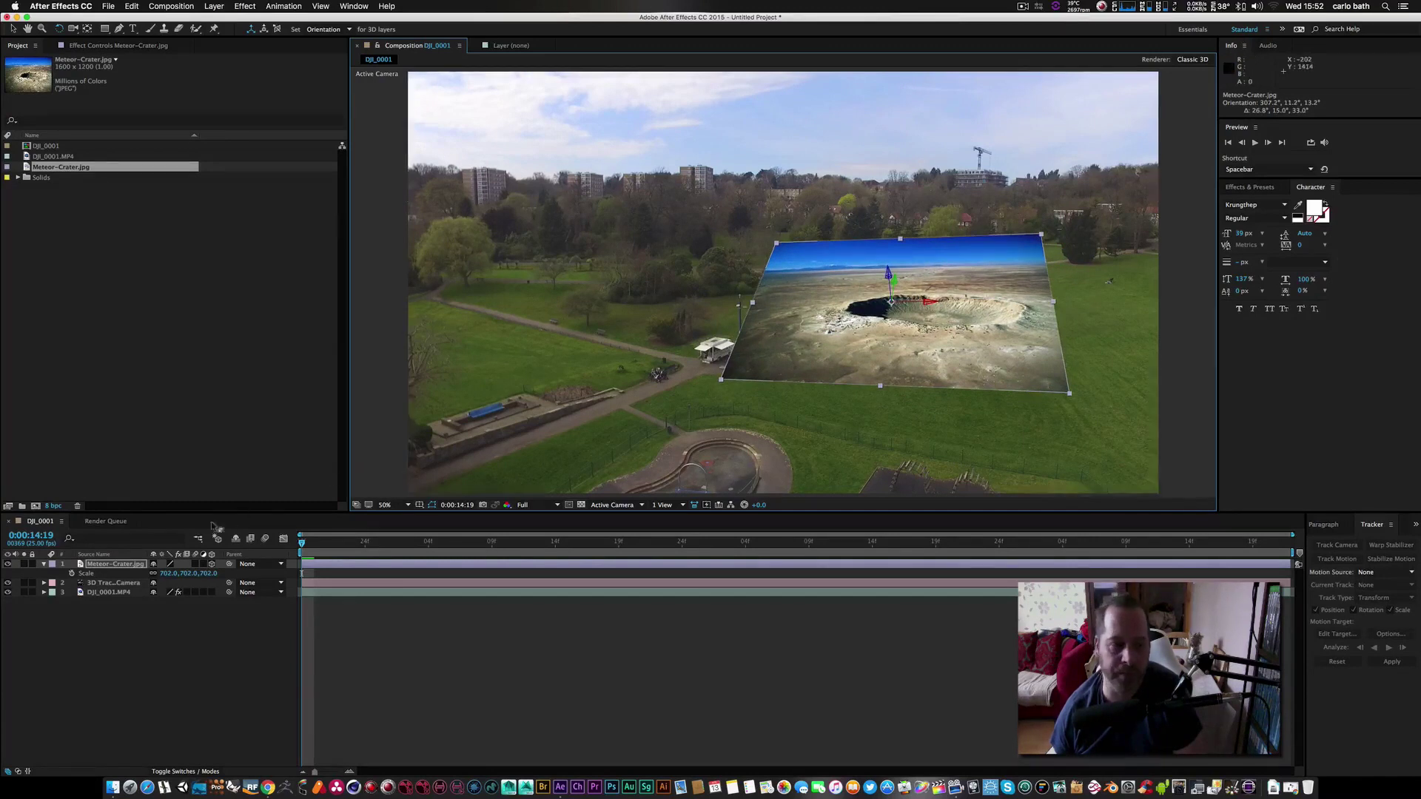
# Draw a closed Pen mask around the crater rim and reveal its Mask Feather setting.
pyautogui.click(119, 28)
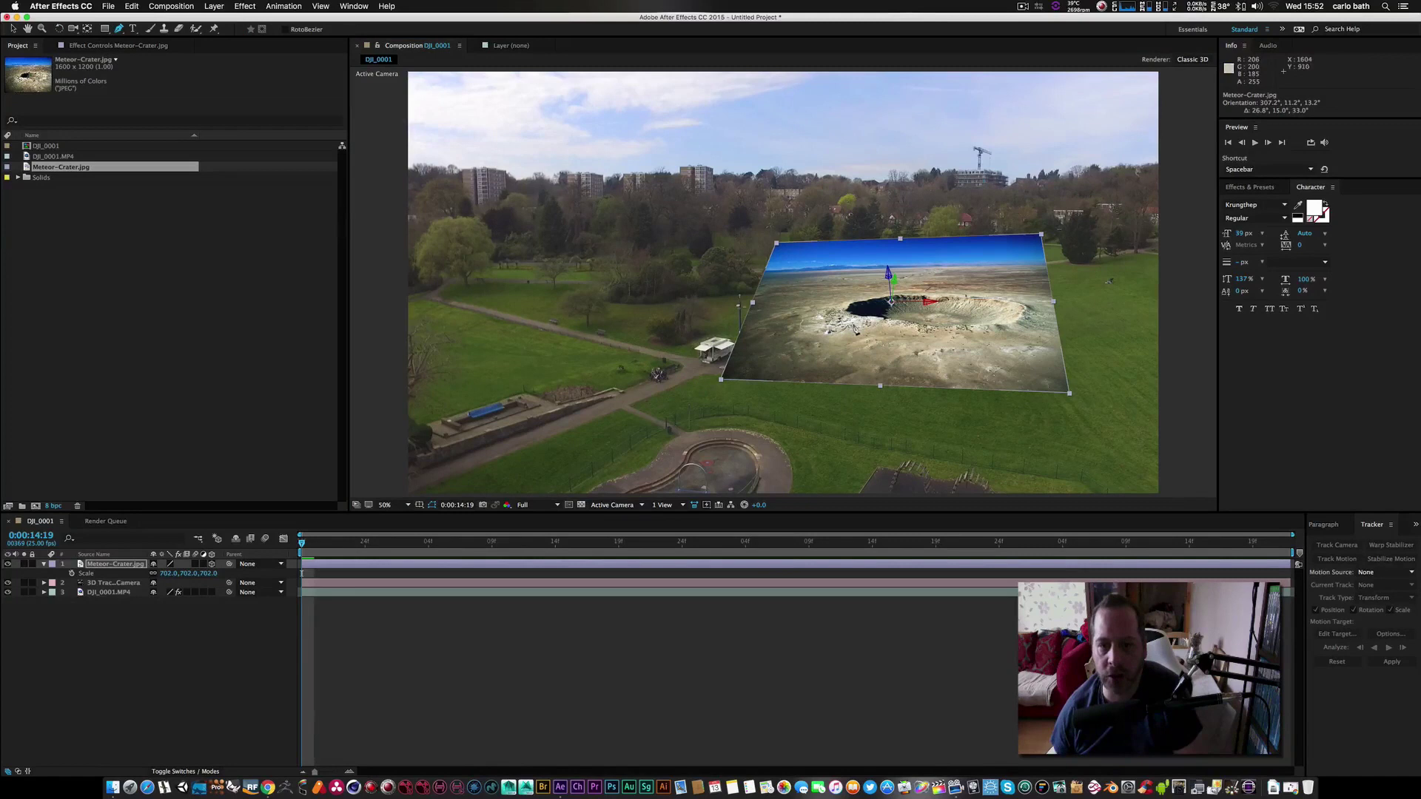
pyautogui.click(859, 327)
pyautogui.click(837, 316)
pyautogui.click(843, 304)
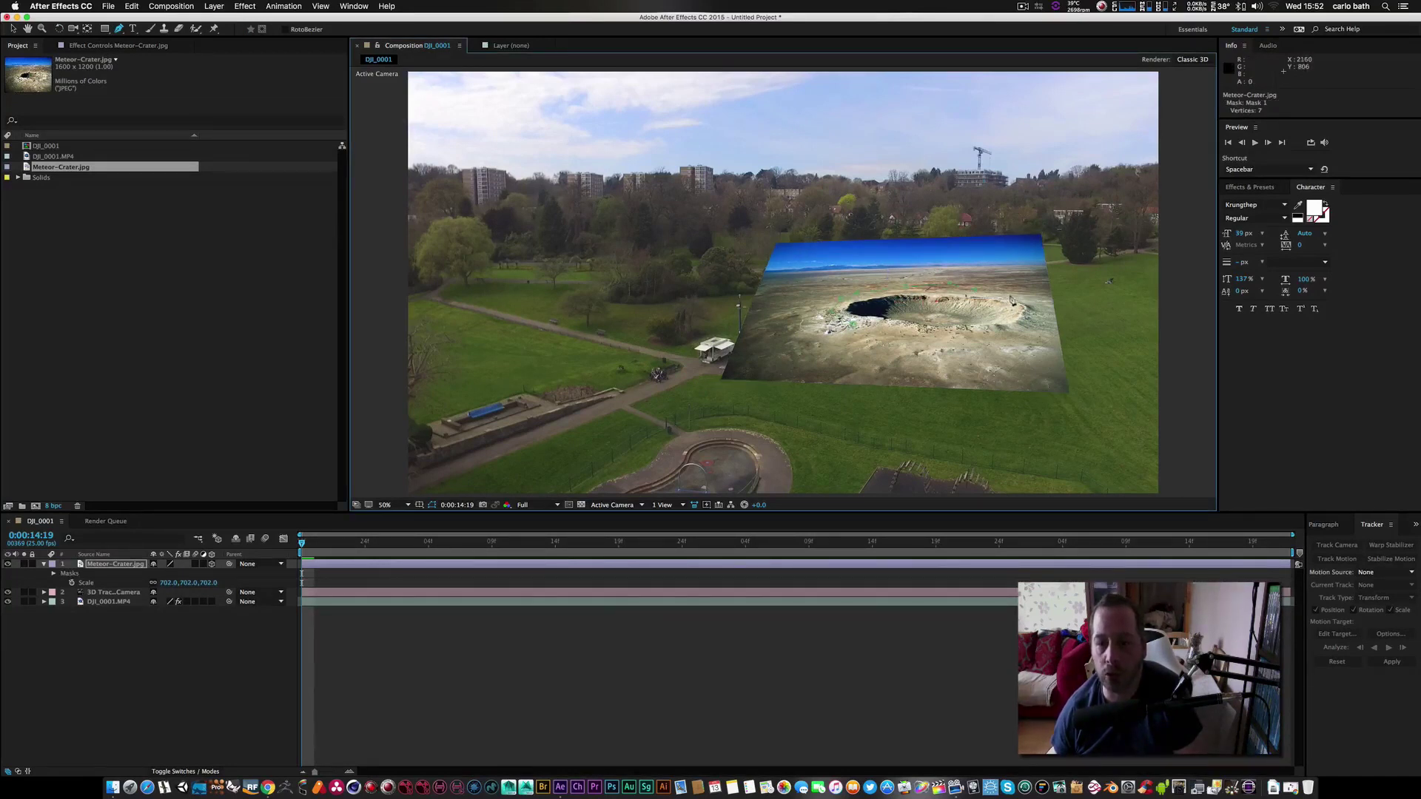
pyautogui.click(1027, 307)
pyautogui.click(1035, 320)
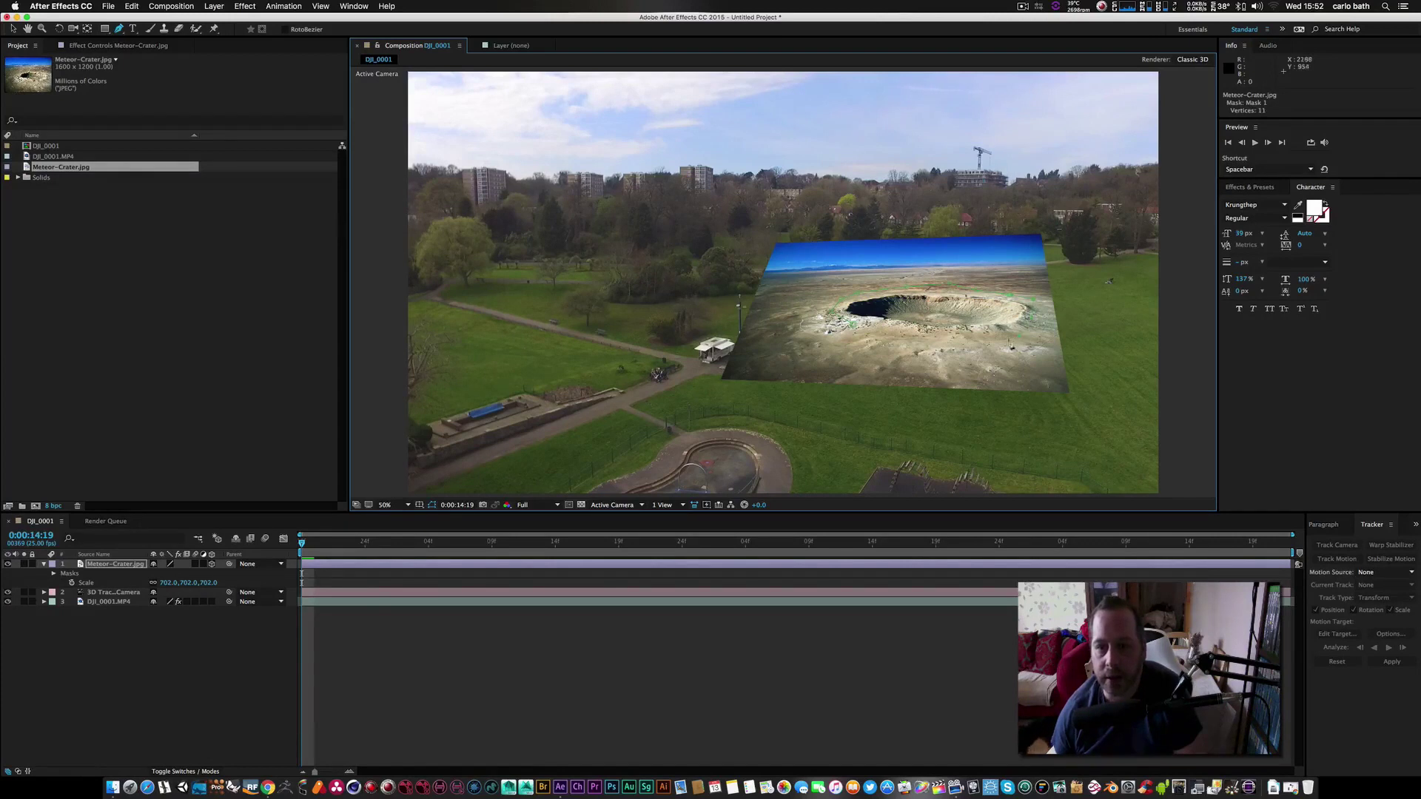
pyautogui.click(980, 350)
pyautogui.click(934, 344)
pyautogui.click(880, 336)
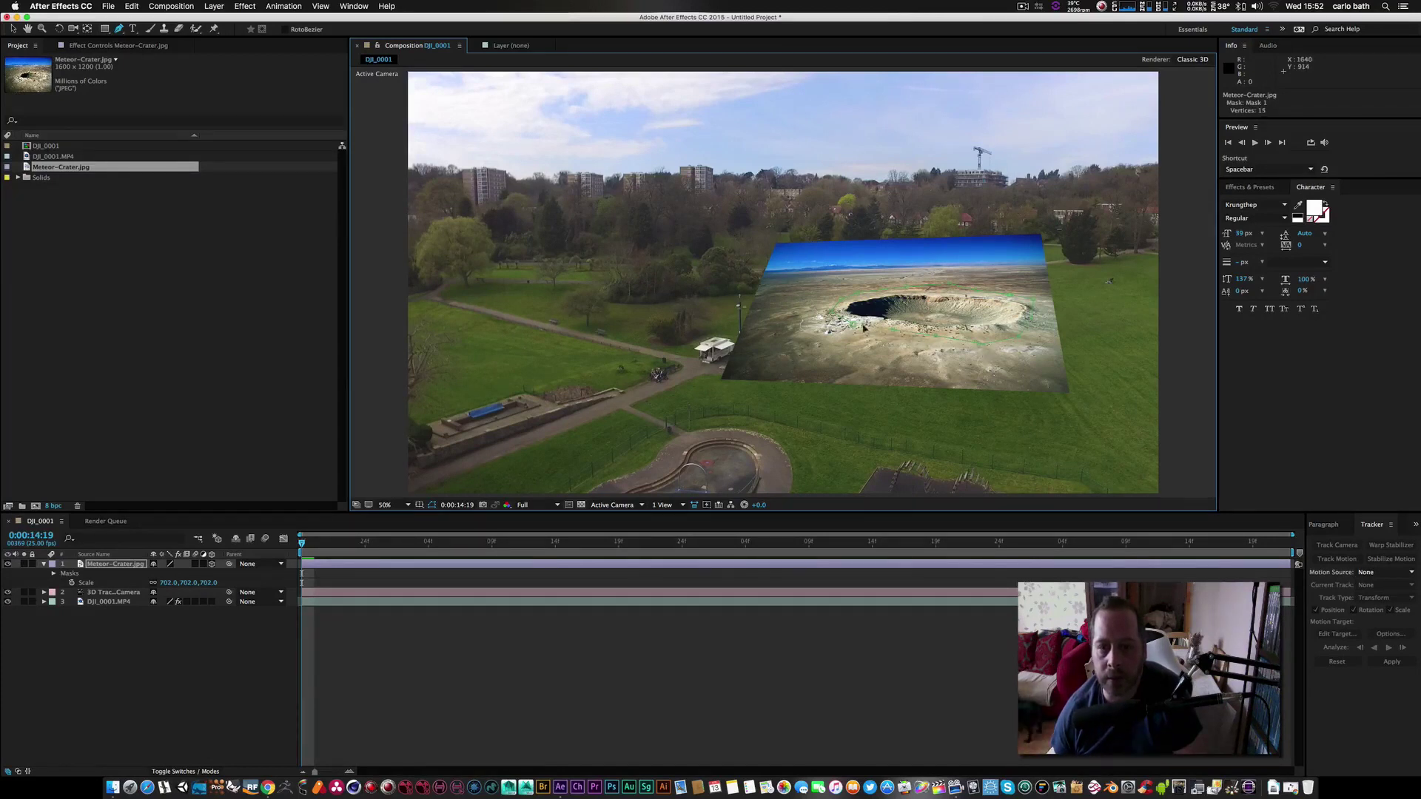
pyautogui.click(857, 327)
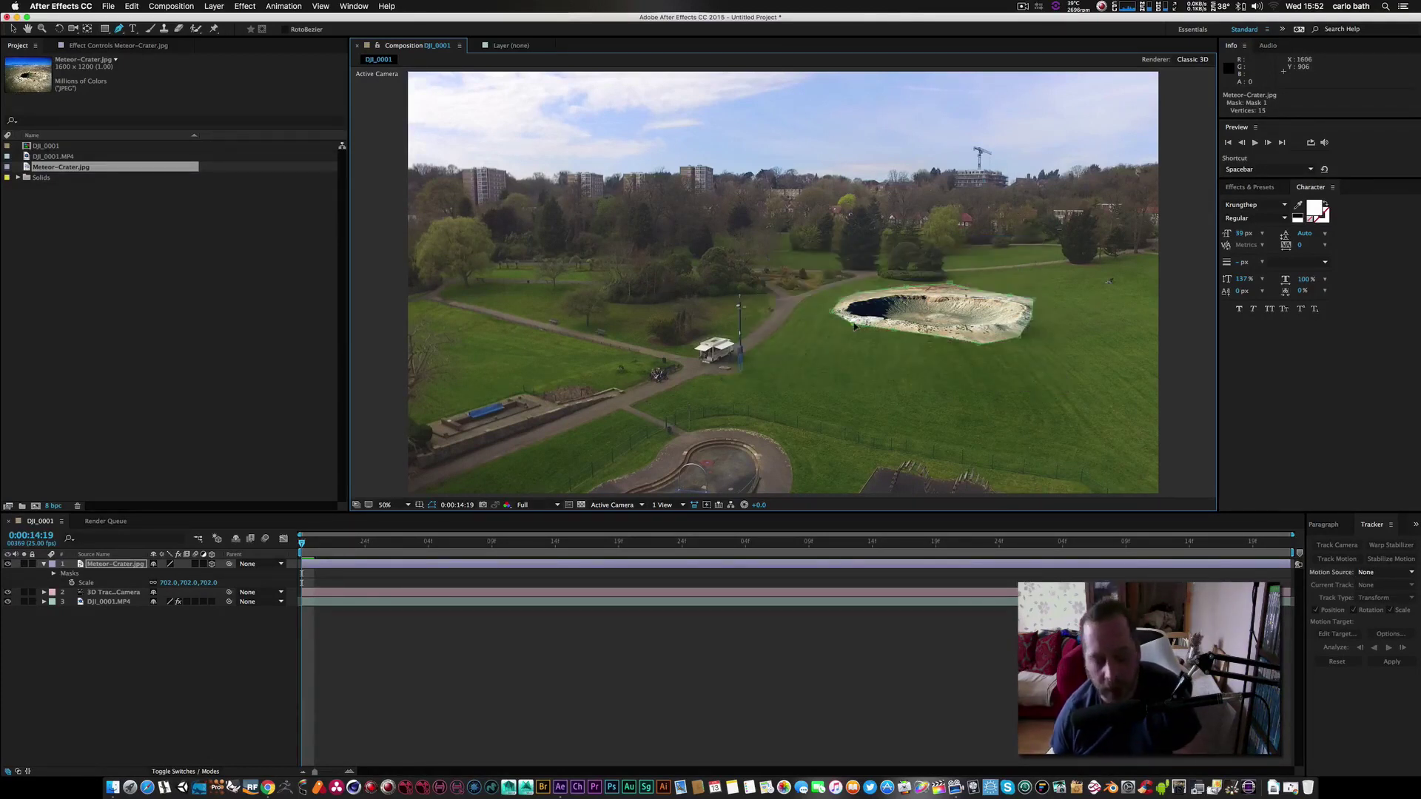
pyautogui.press('f')
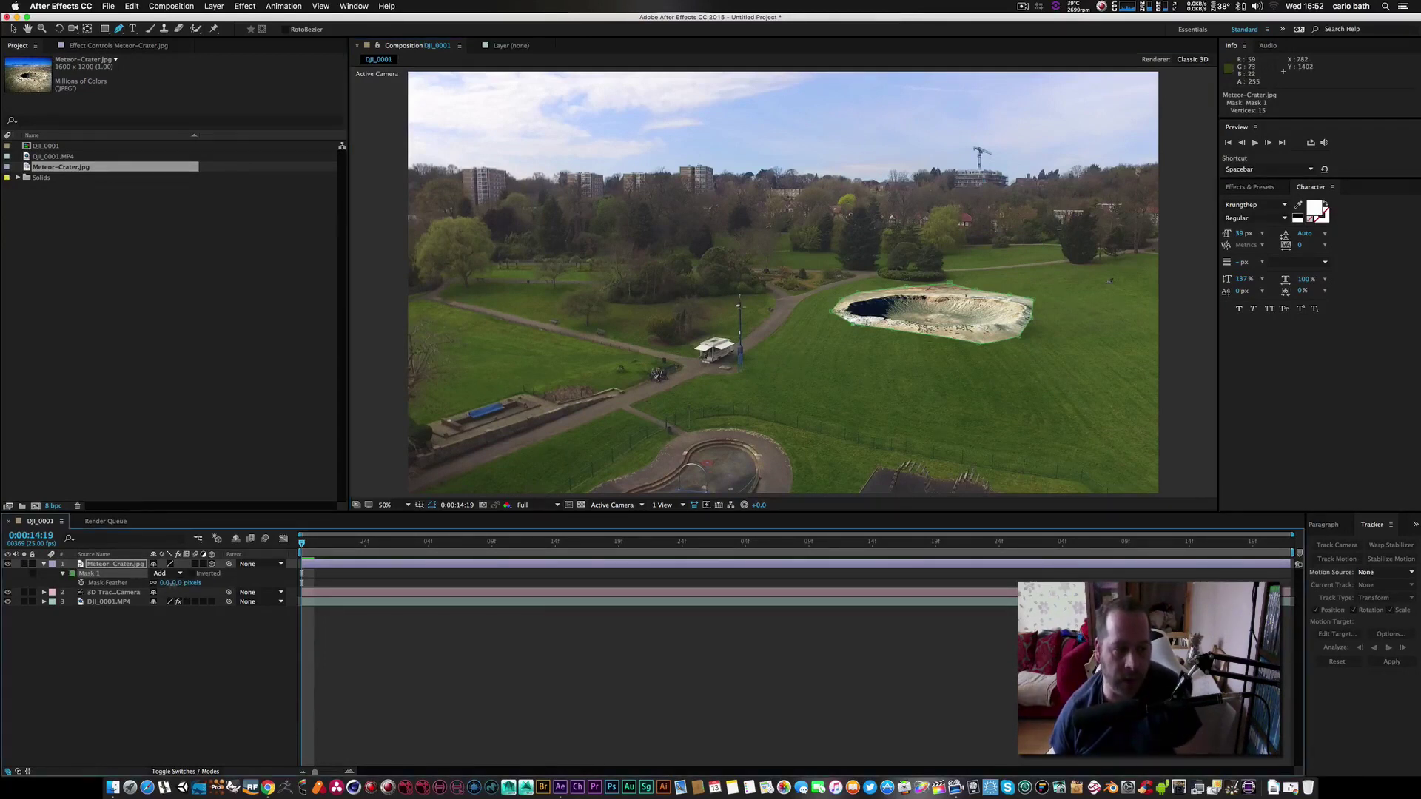
# Feather the crater mask by 240 px, deselect the mask, and play a preview.
pyautogui.moveTo(169, 583); pyautogui.dragTo(299, 575)
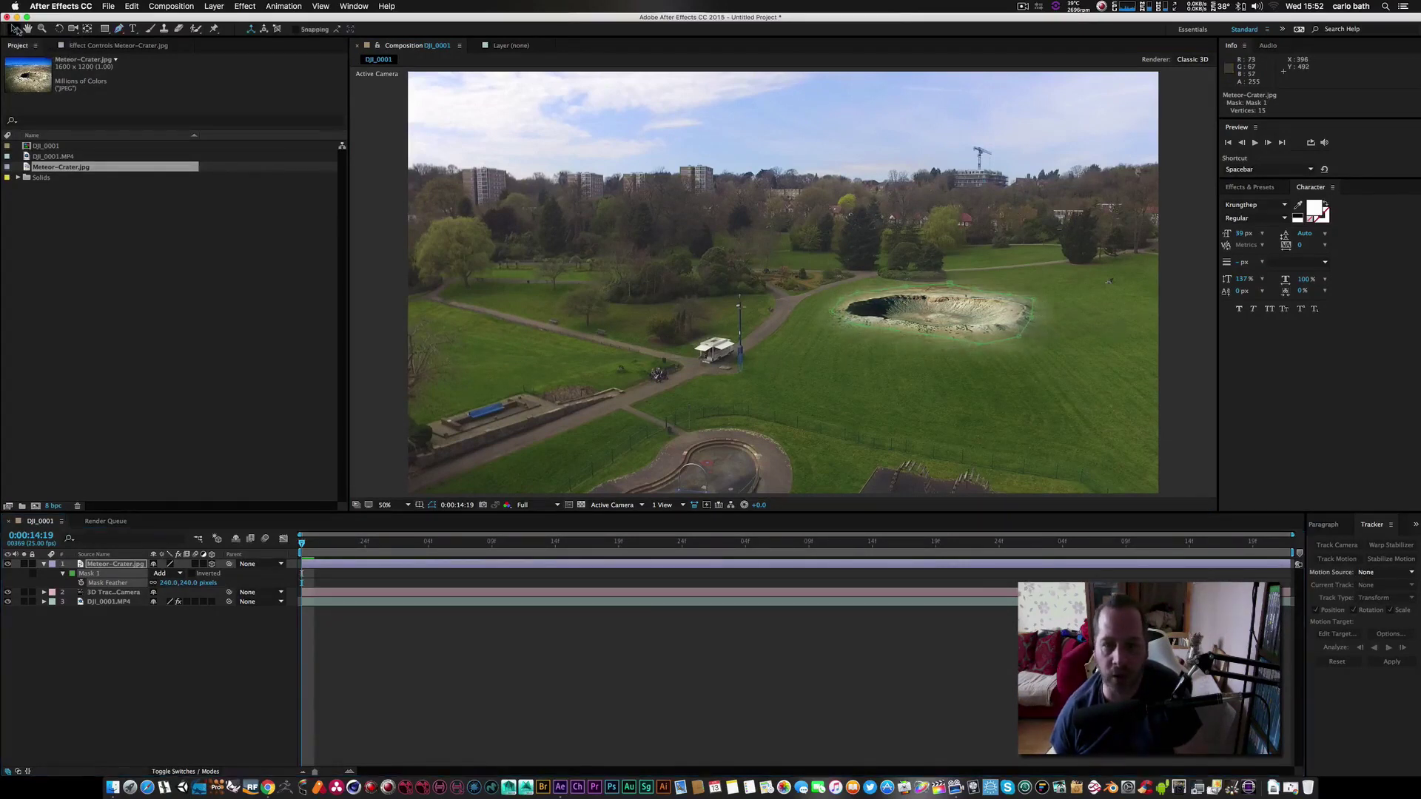
pyautogui.click(14, 30)
pyautogui.click(434, 505)
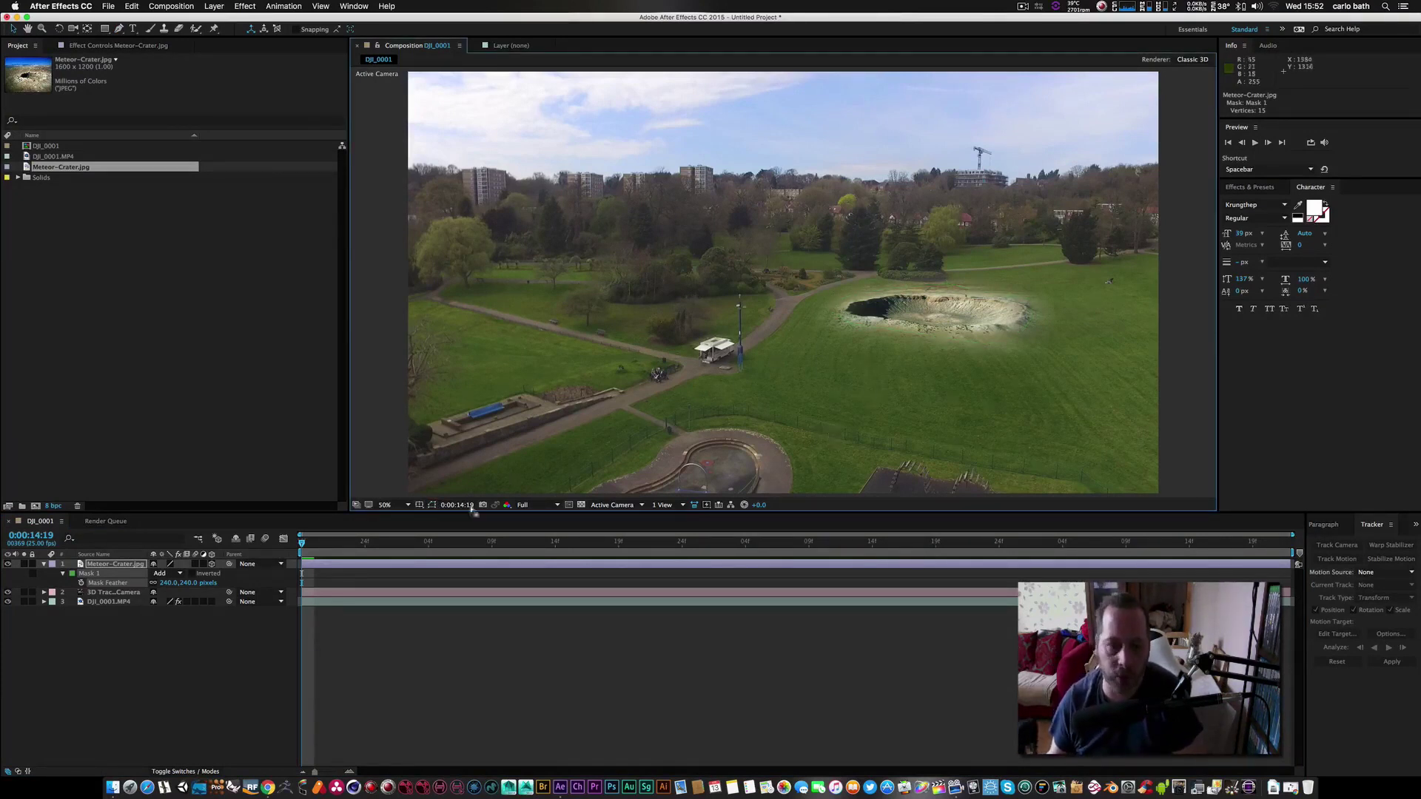
pyautogui.click(1255, 143)
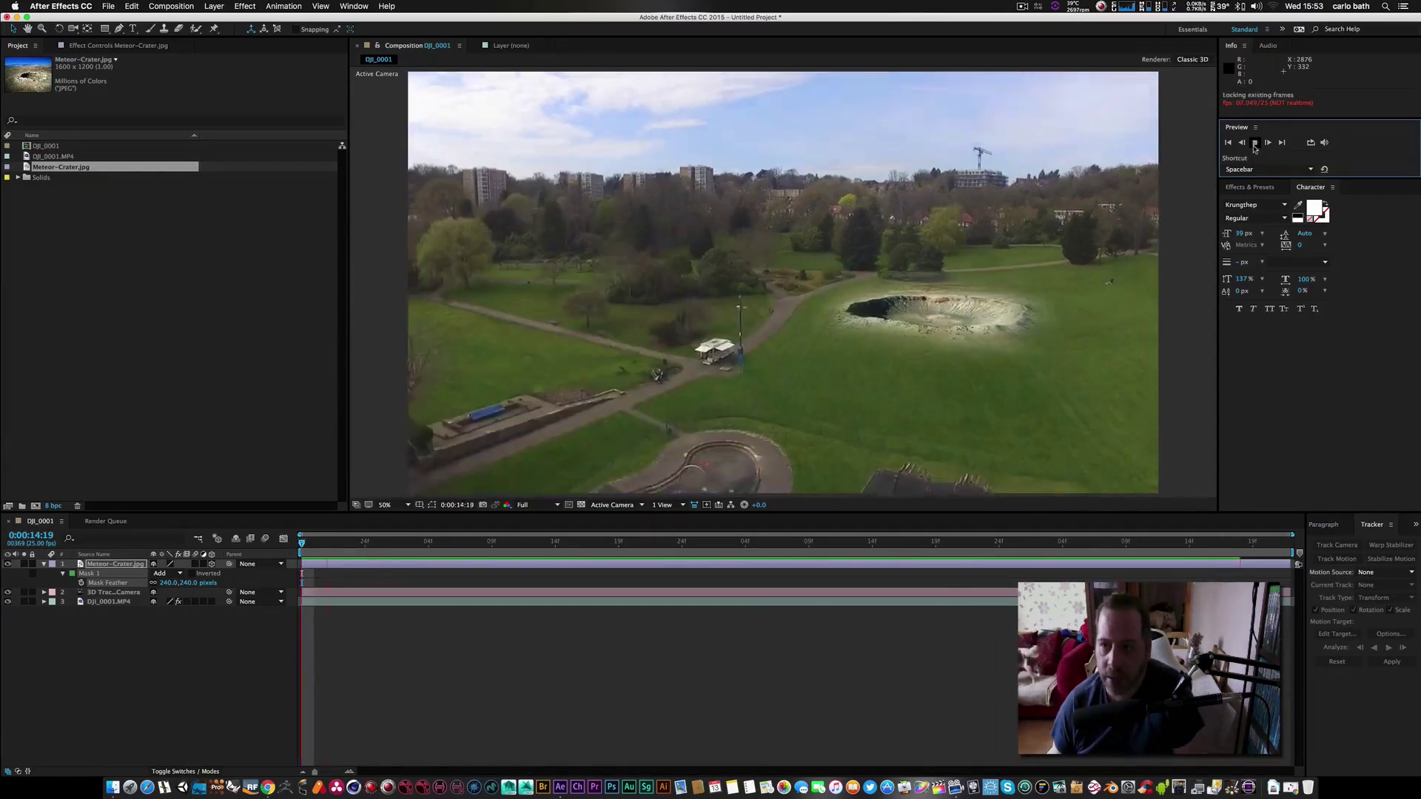
# Stop at 0:00:15:05, view the crater layer's mask in the Layer panel, then return to DJI_0001.
pyautogui.click(1254, 143)
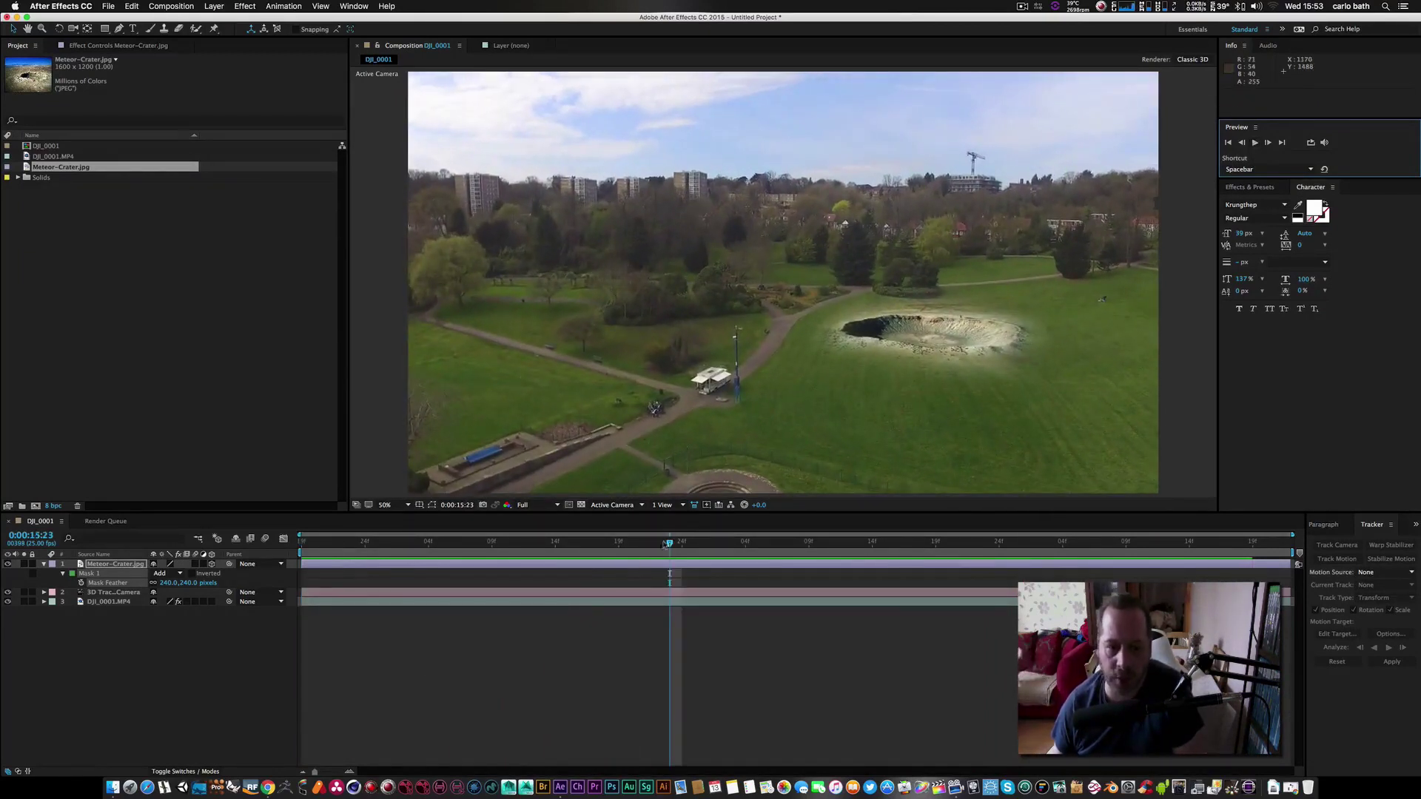
pyautogui.moveTo(669, 546); pyautogui.dragTo(441, 546)
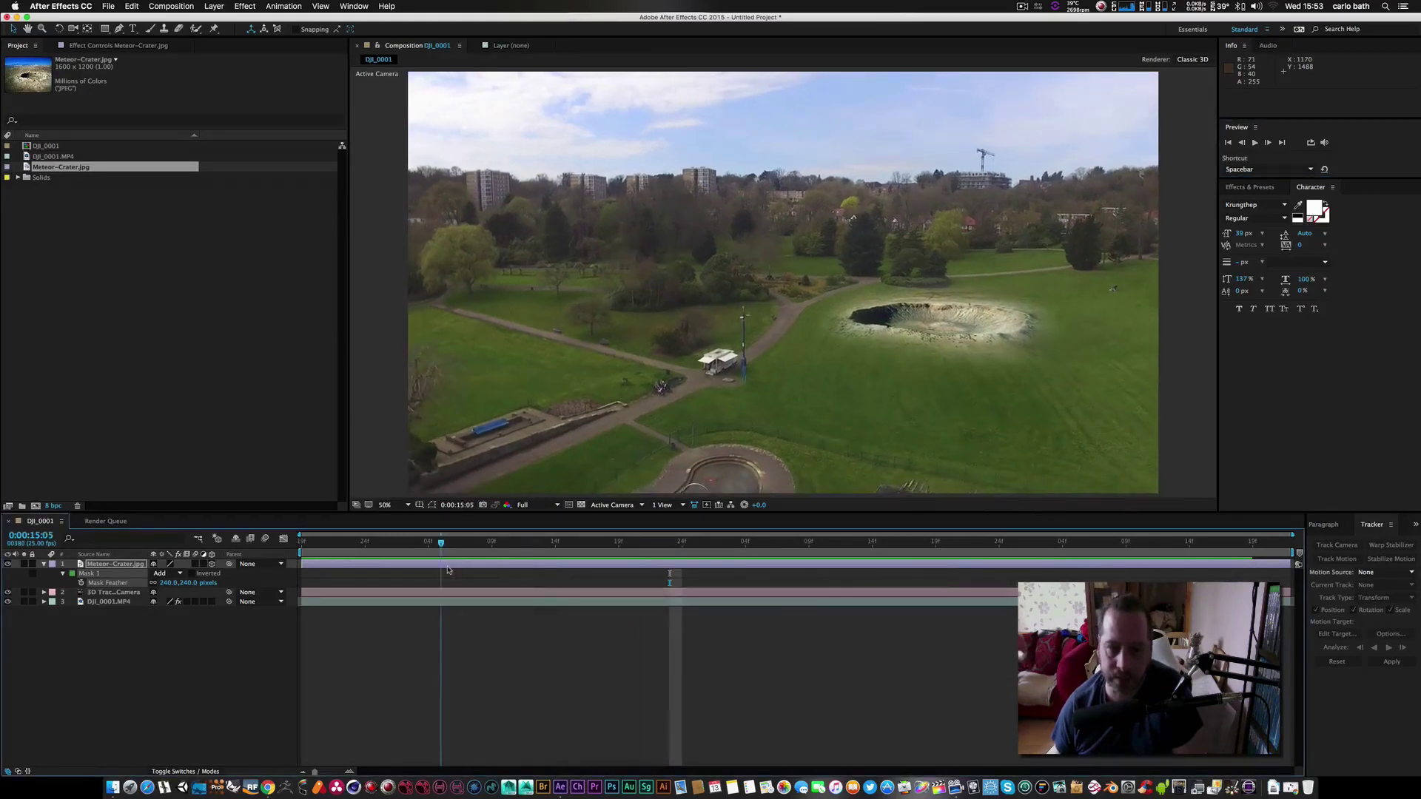
pyautogui.doubleClick(95, 570)
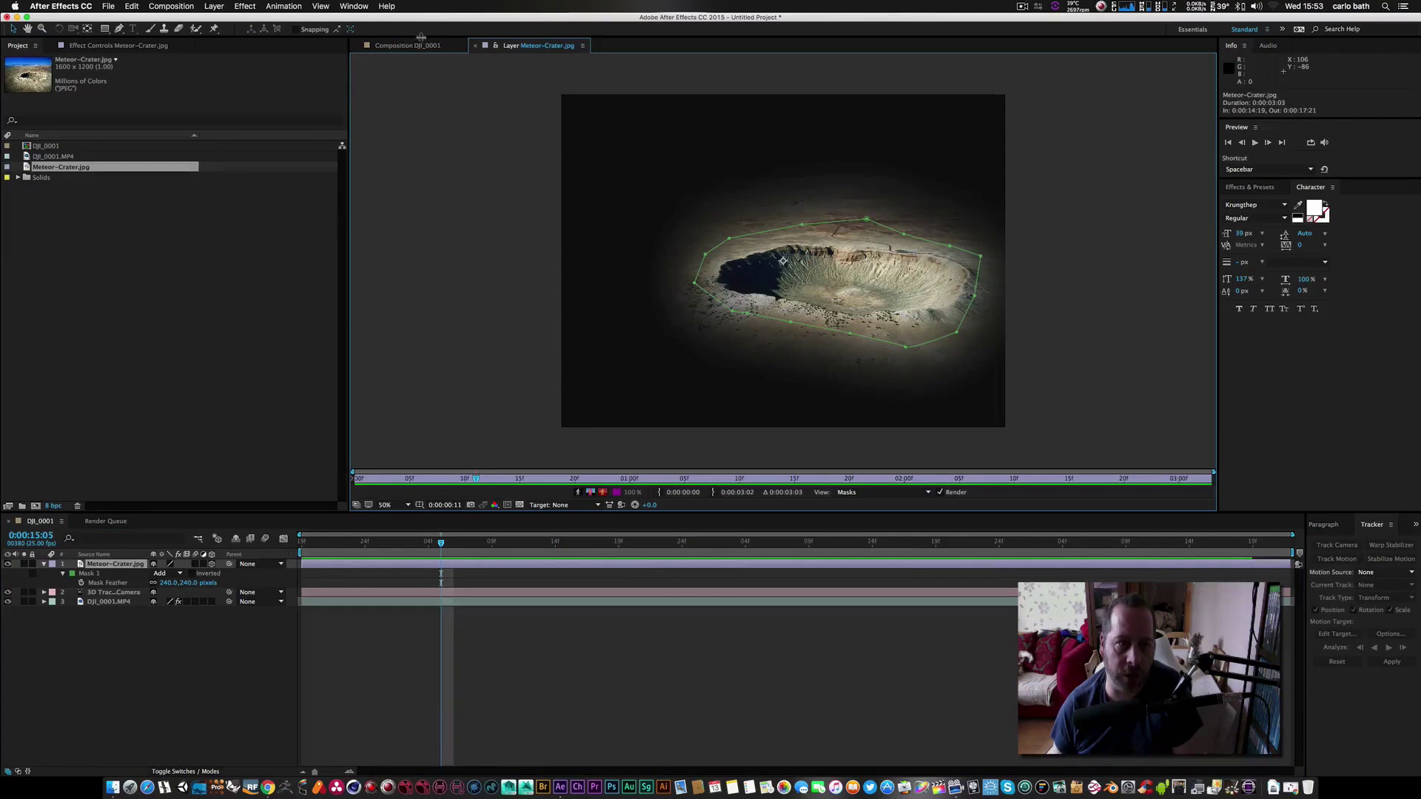
pyautogui.click(416, 47)
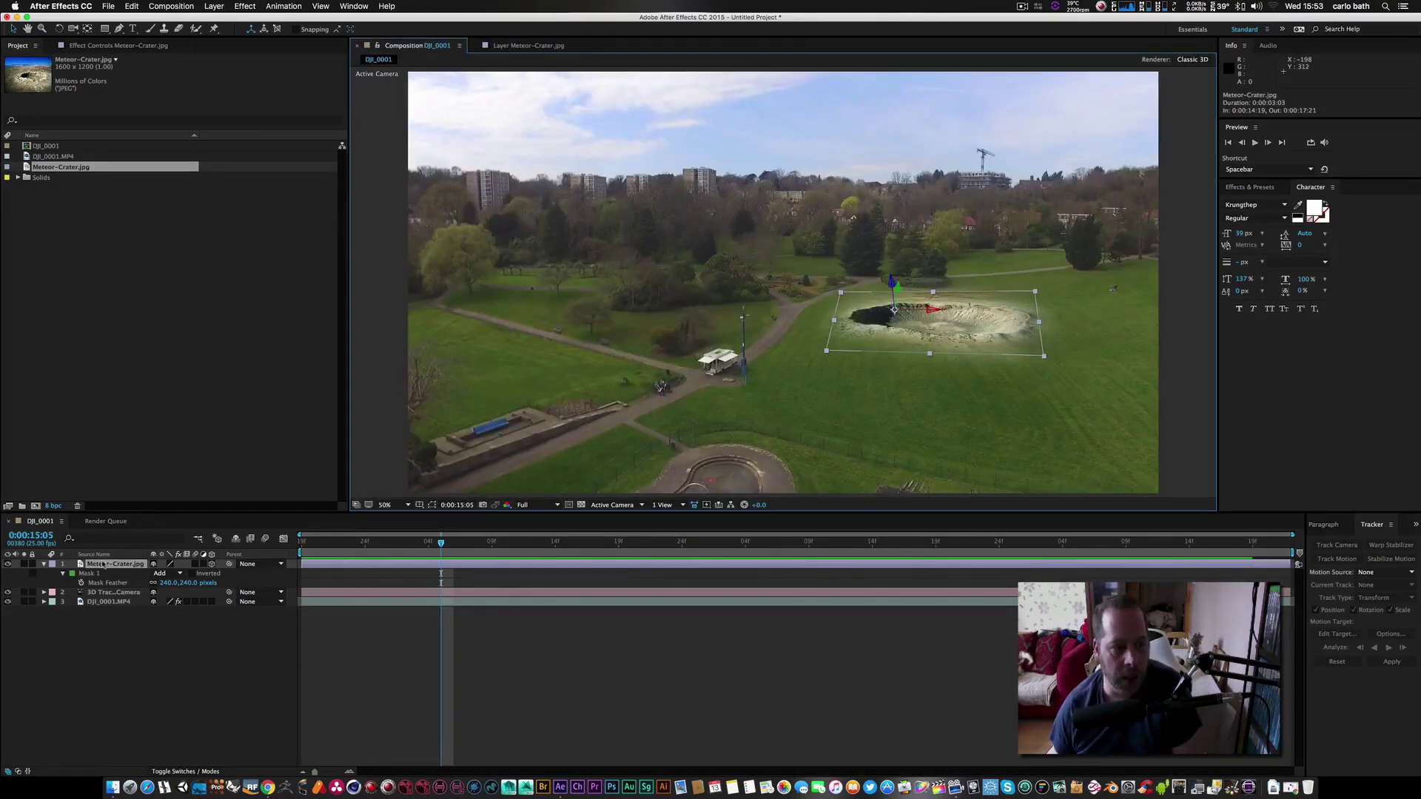
# Go to Effect > Color Correction in the crater layer's context menu.
pyautogui.rightClick(103, 564)
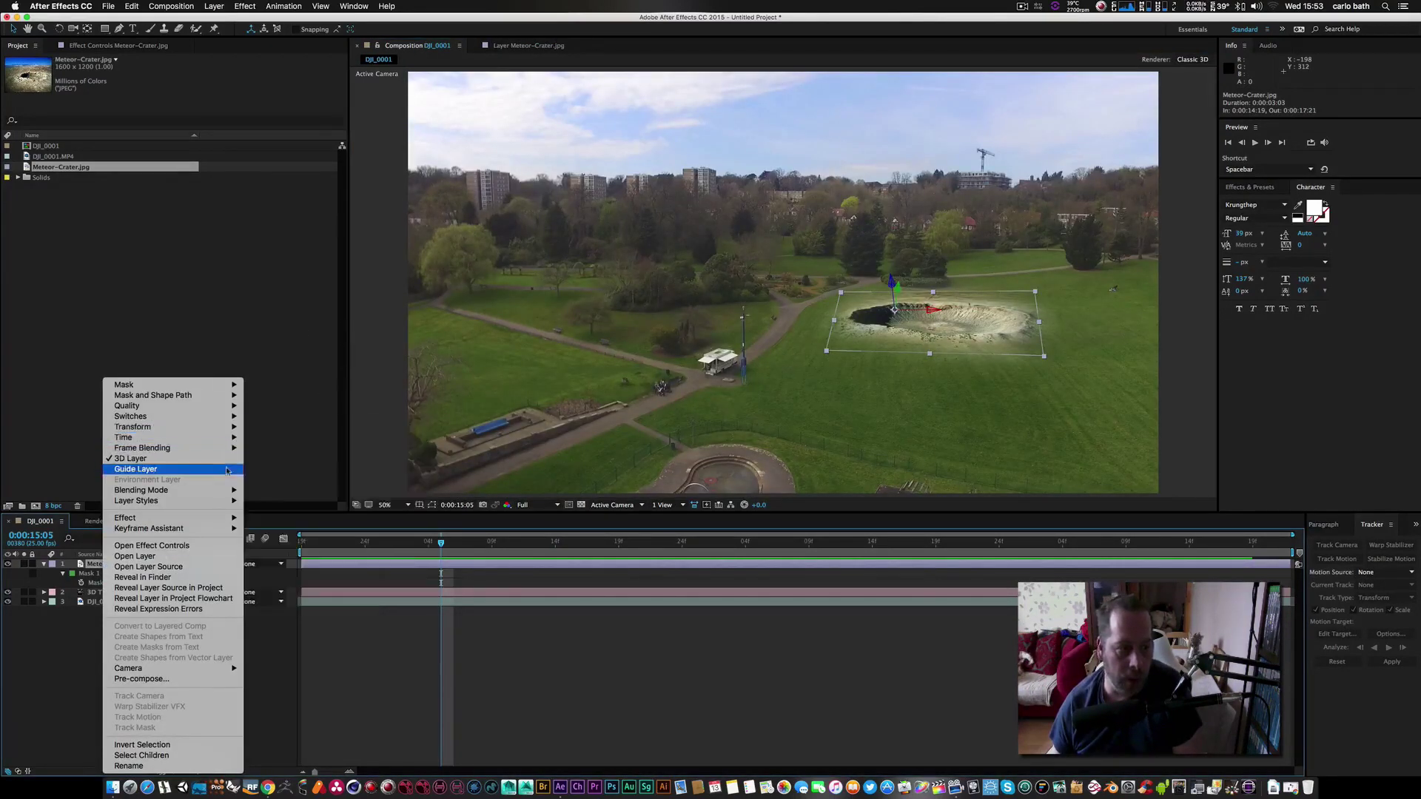
pyautogui.moveTo(230, 519)
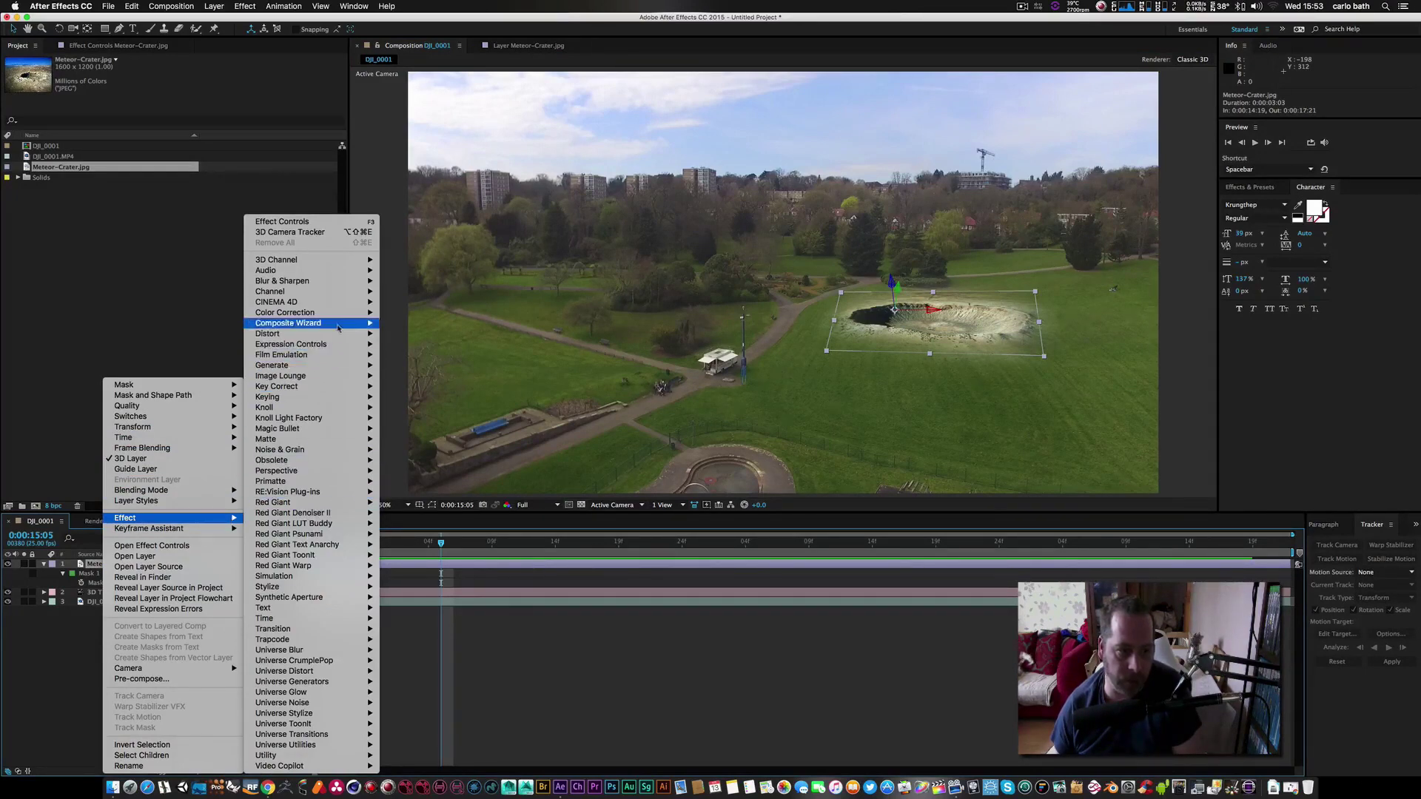
pyautogui.moveTo(353, 314)
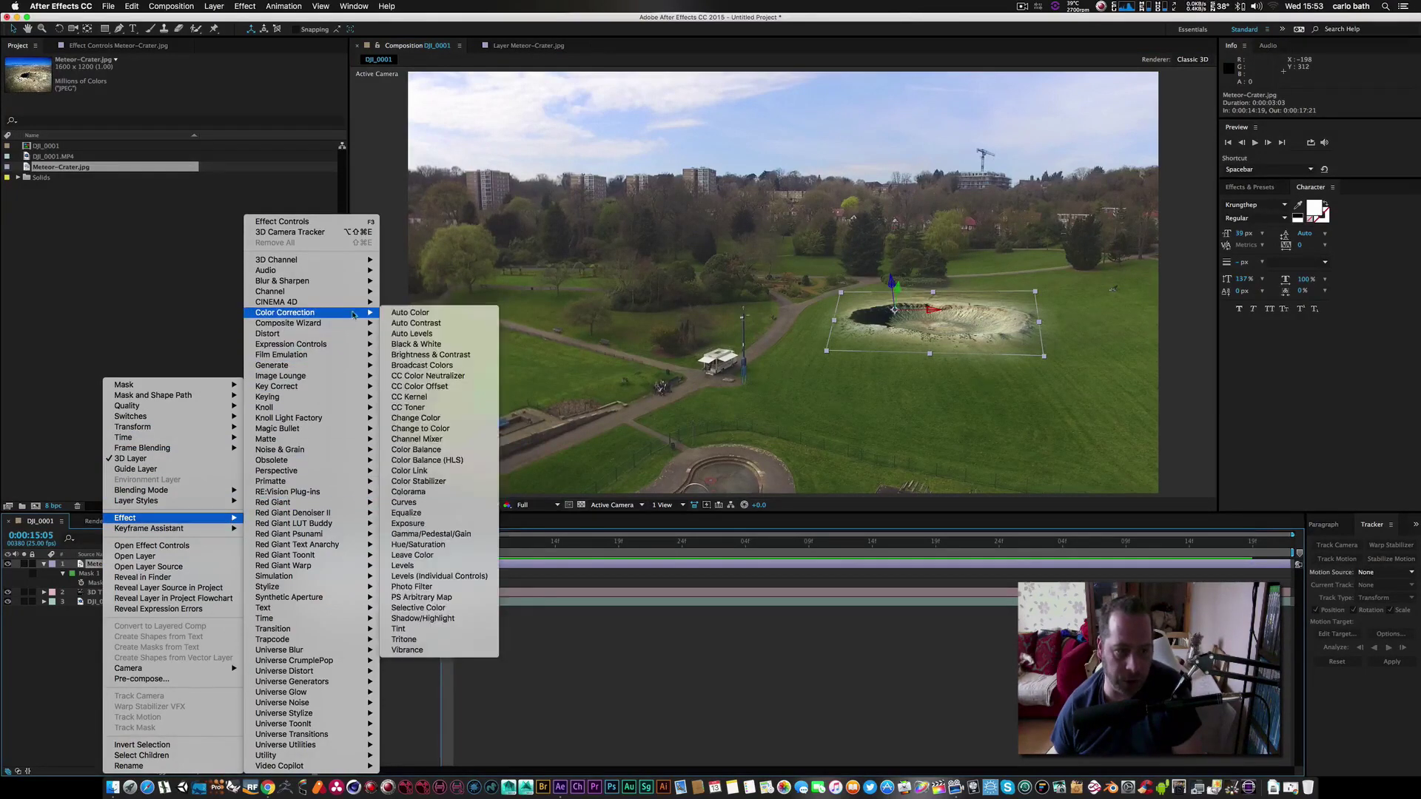
# Apply Photo Filter to the crater layer with the Green filter preset.
pyautogui.click(431, 587)
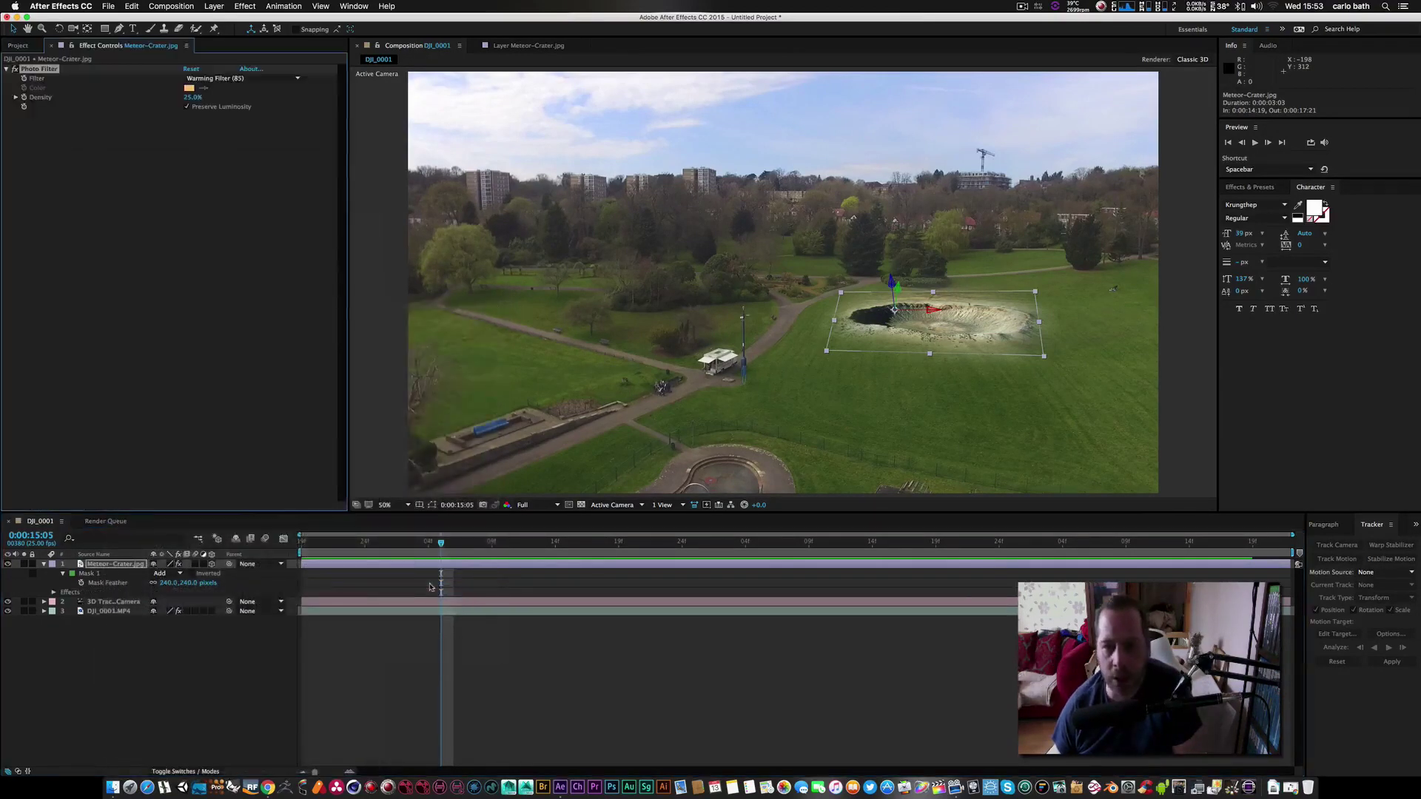
pyautogui.click(280, 81)
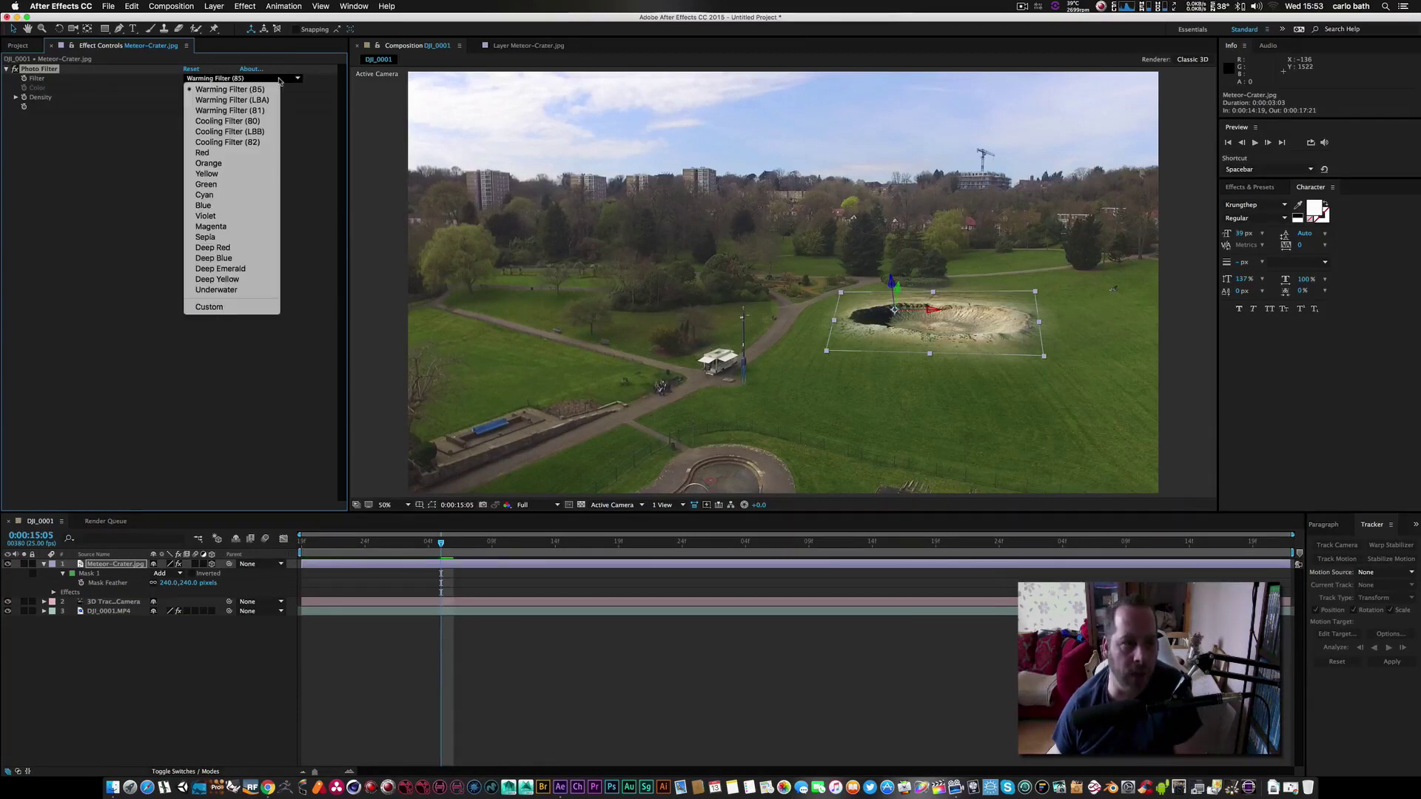
pyautogui.click(245, 188)
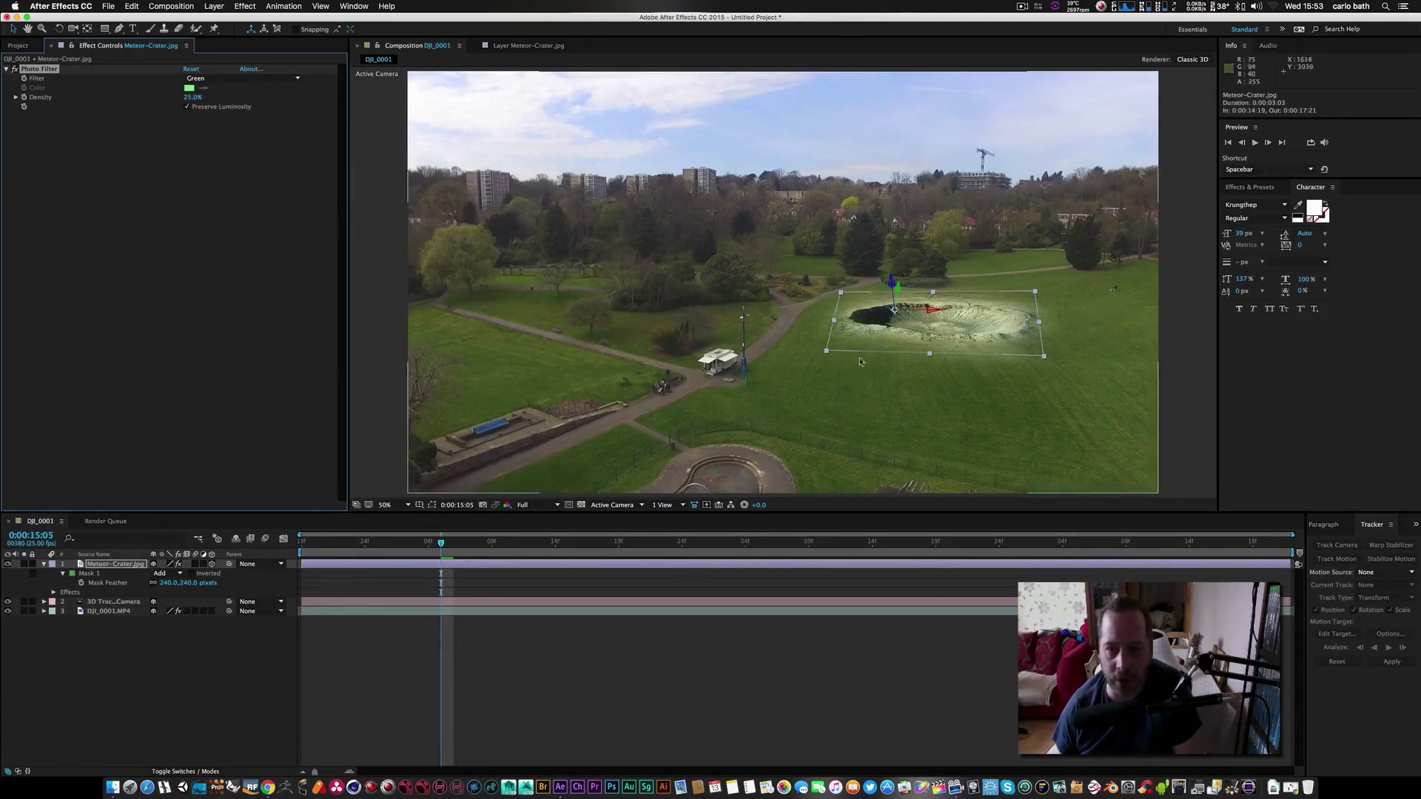
# Lower the Photo Filter density to 8.5% and select the DJI_0001 layer.
pyautogui.click(16, 97)
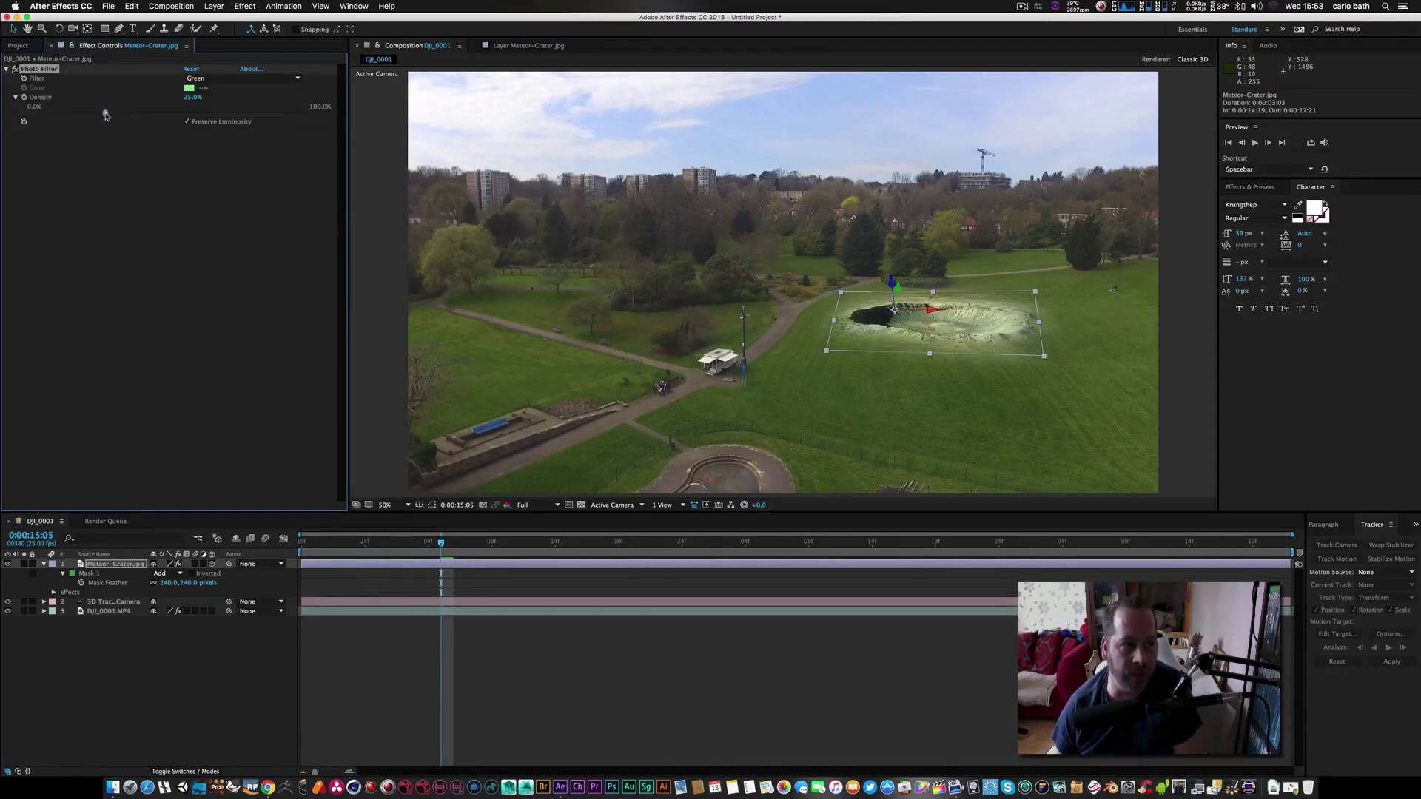
pyautogui.moveTo(102, 116); pyautogui.dragTo(57, 112)
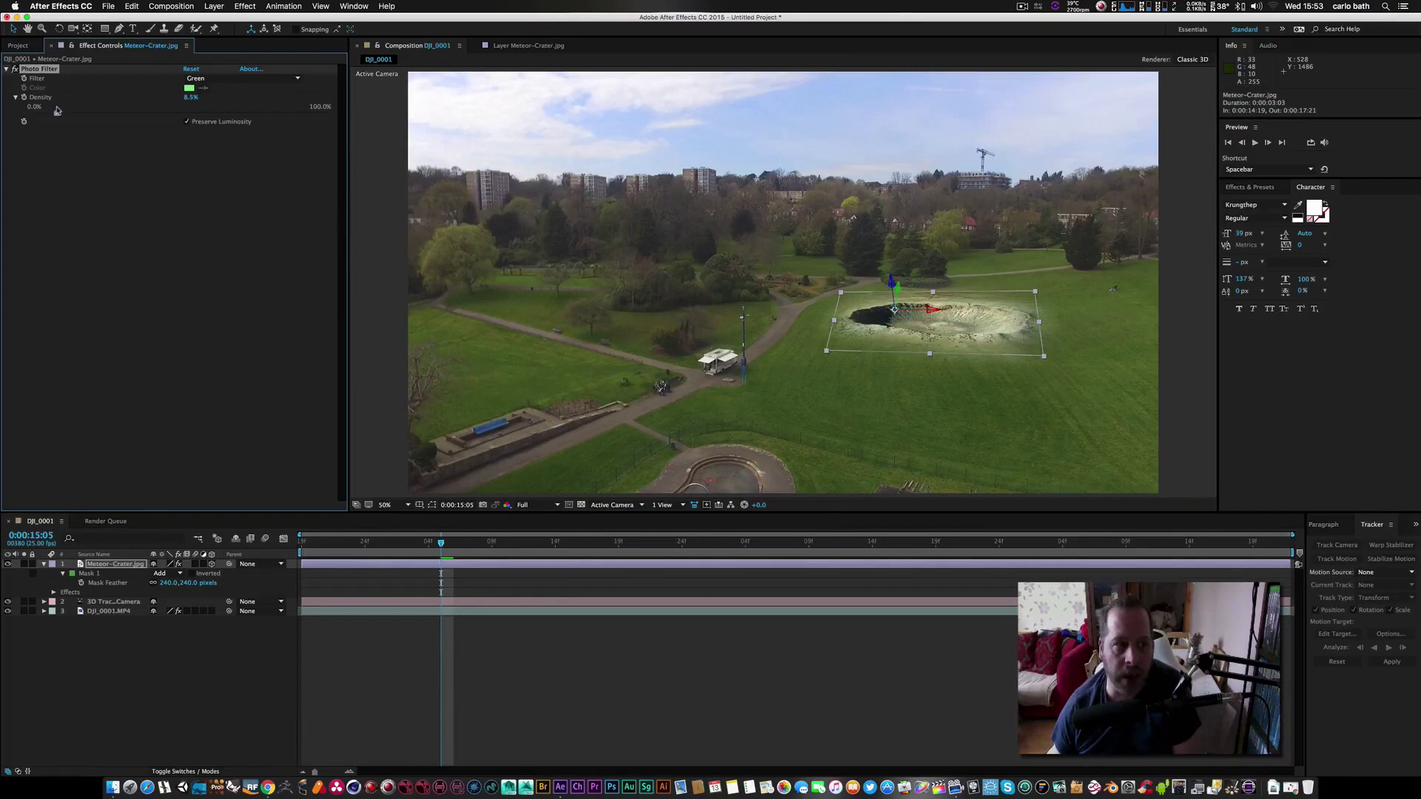
pyautogui.click(814, 314)
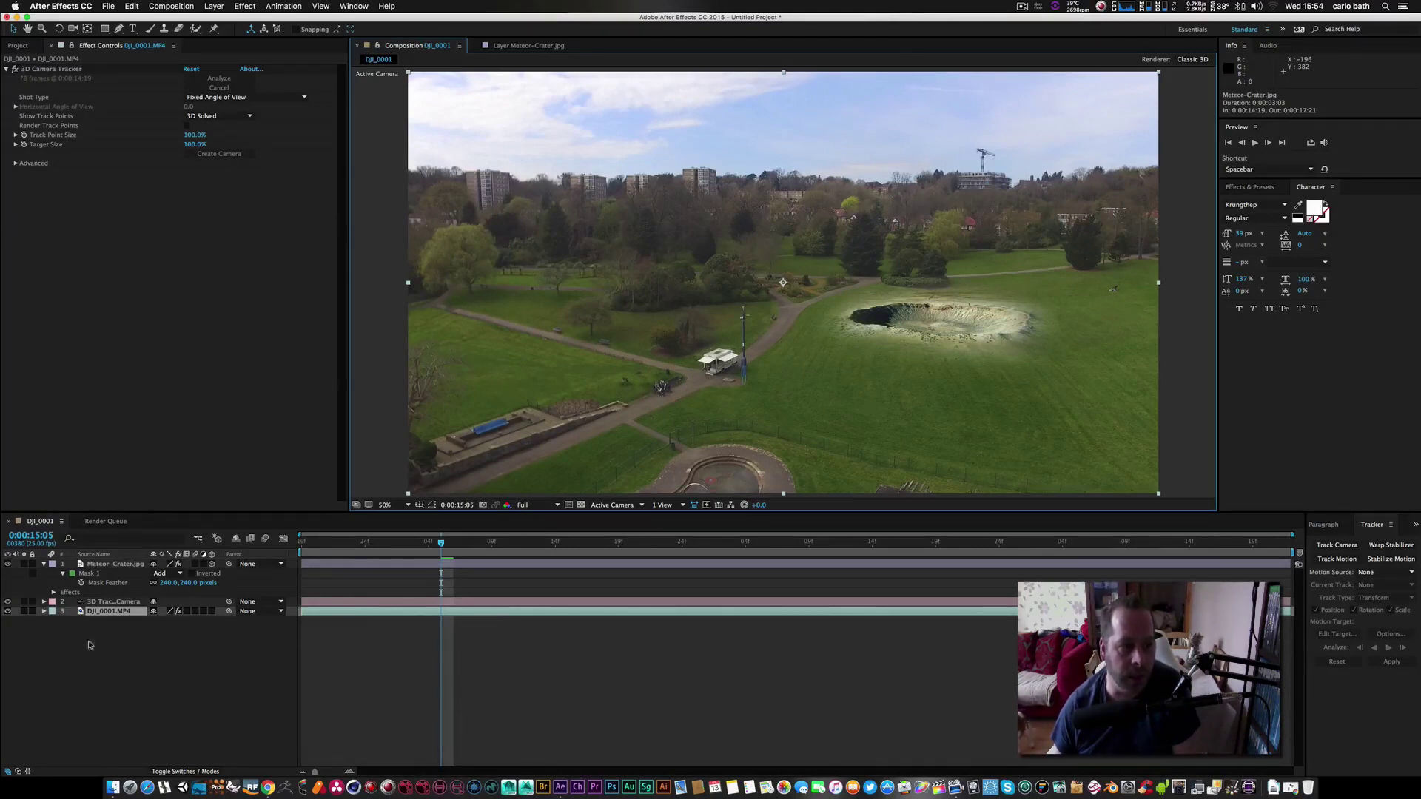
# Reselect Meteor-Crater.jpg, show its Green Photo Filter (8.5% density), then deselect to review the tint.
pyautogui.click(137, 564)
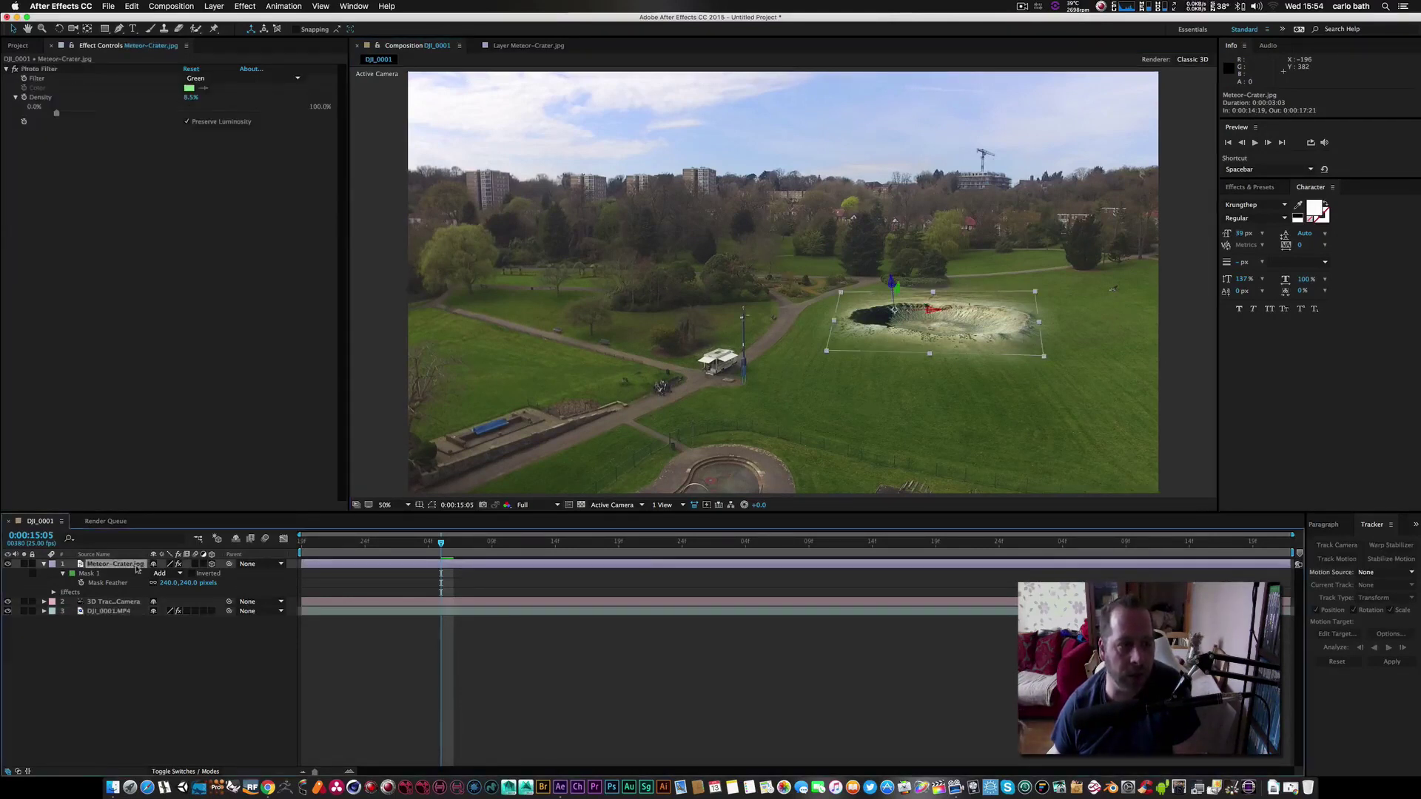
pyautogui.click(14, 71)
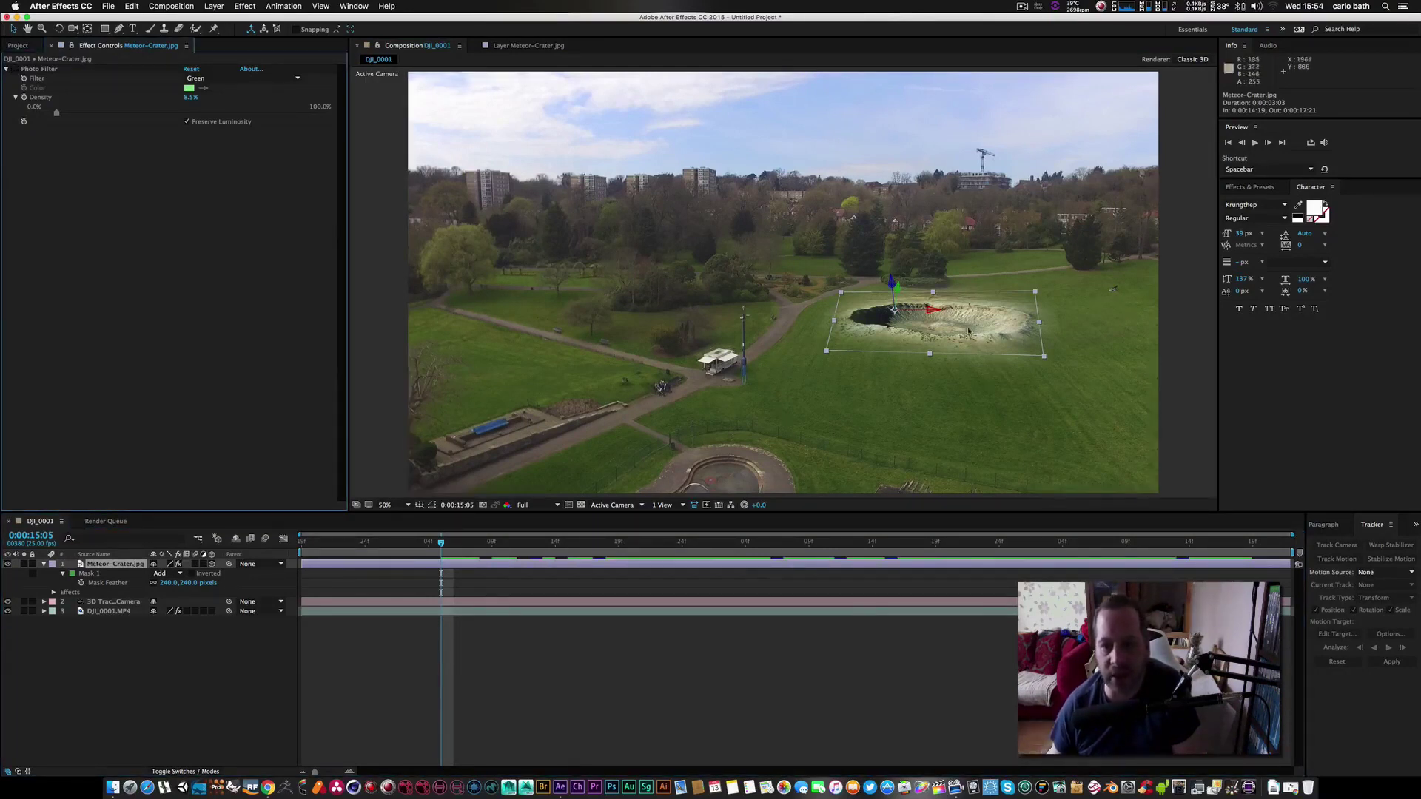
pyautogui.click(384, 442)
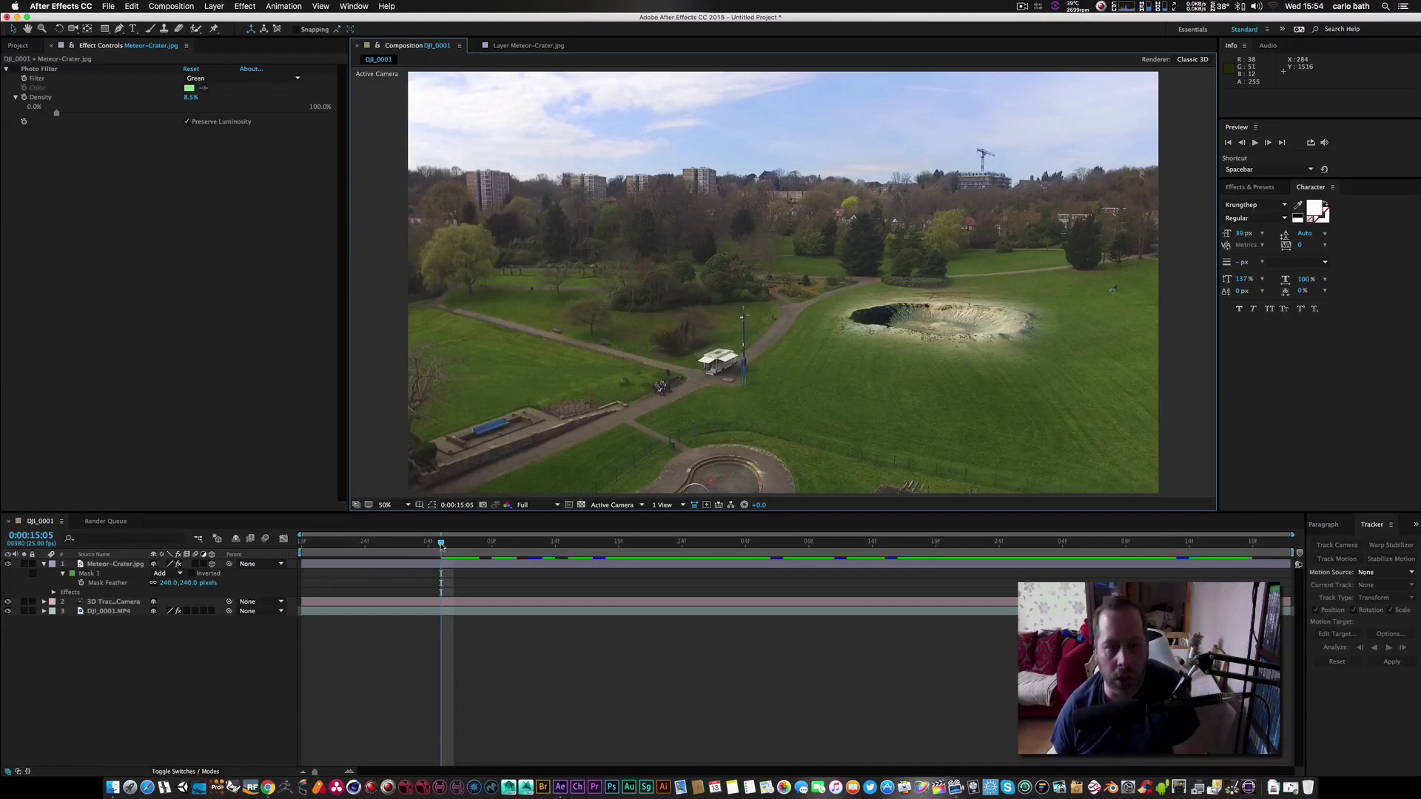
pyautogui.press('space')
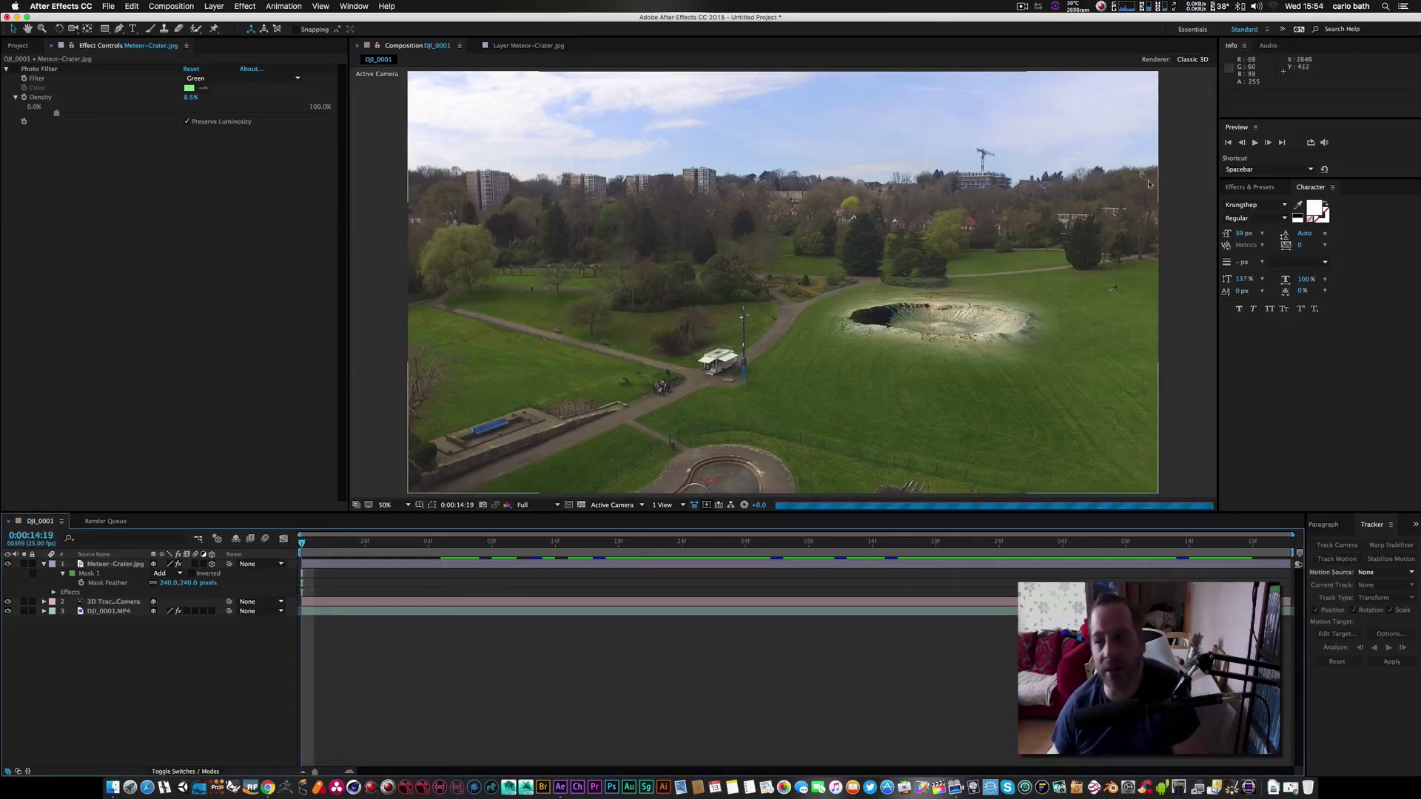
pyautogui.click(1255, 143)
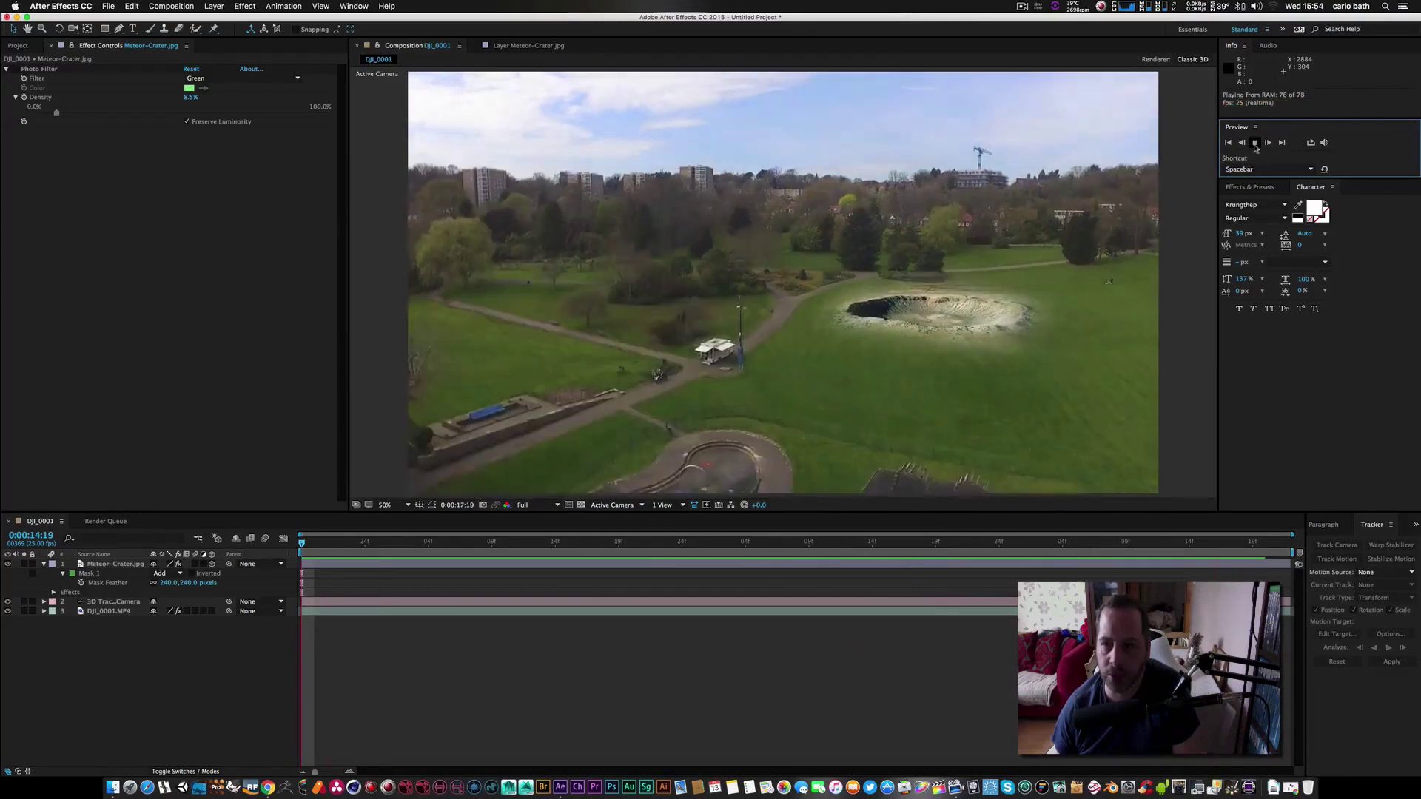
pyautogui.press('space')
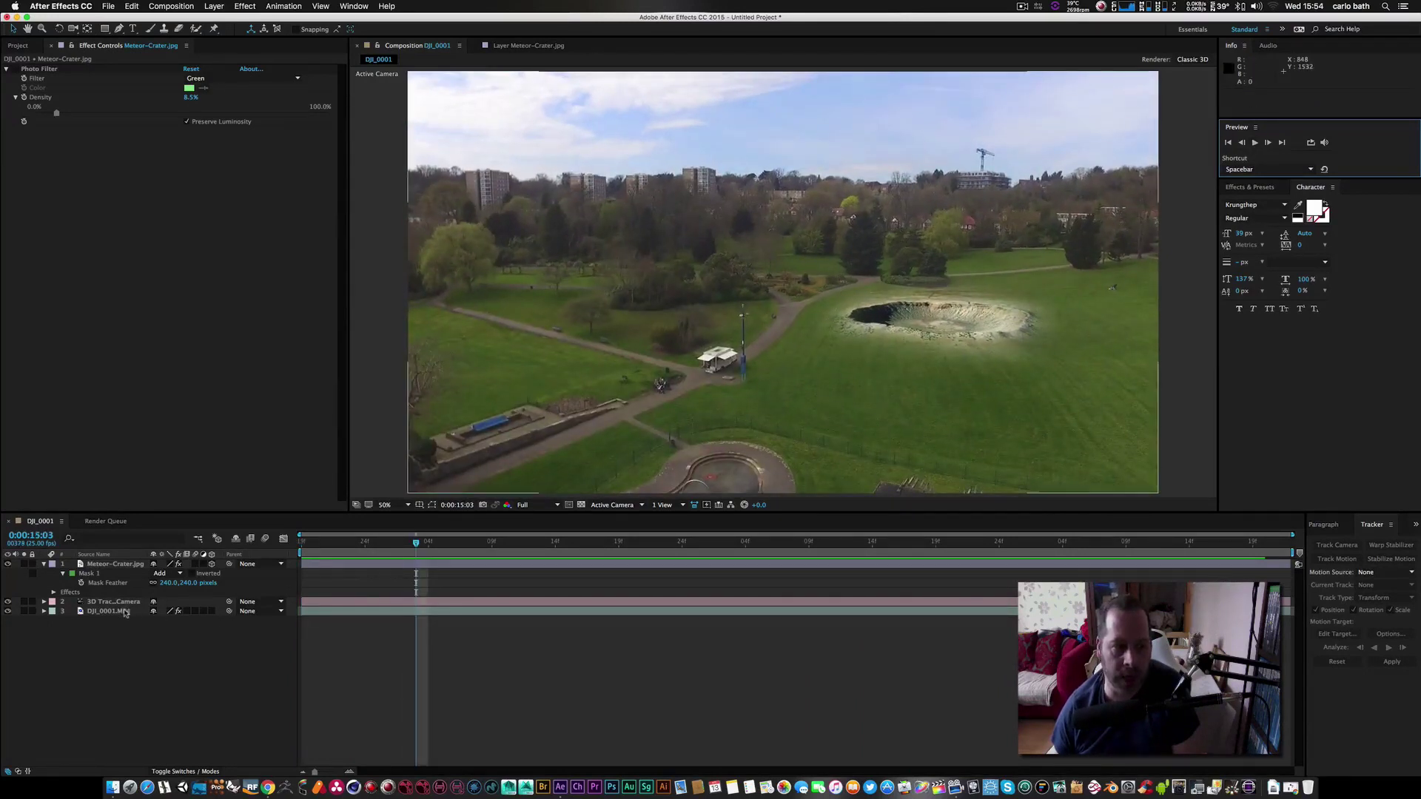
# Reduce the Meteor-Crater mask feather from 240 to 163,163 pixels.
pyautogui.click(111, 564)
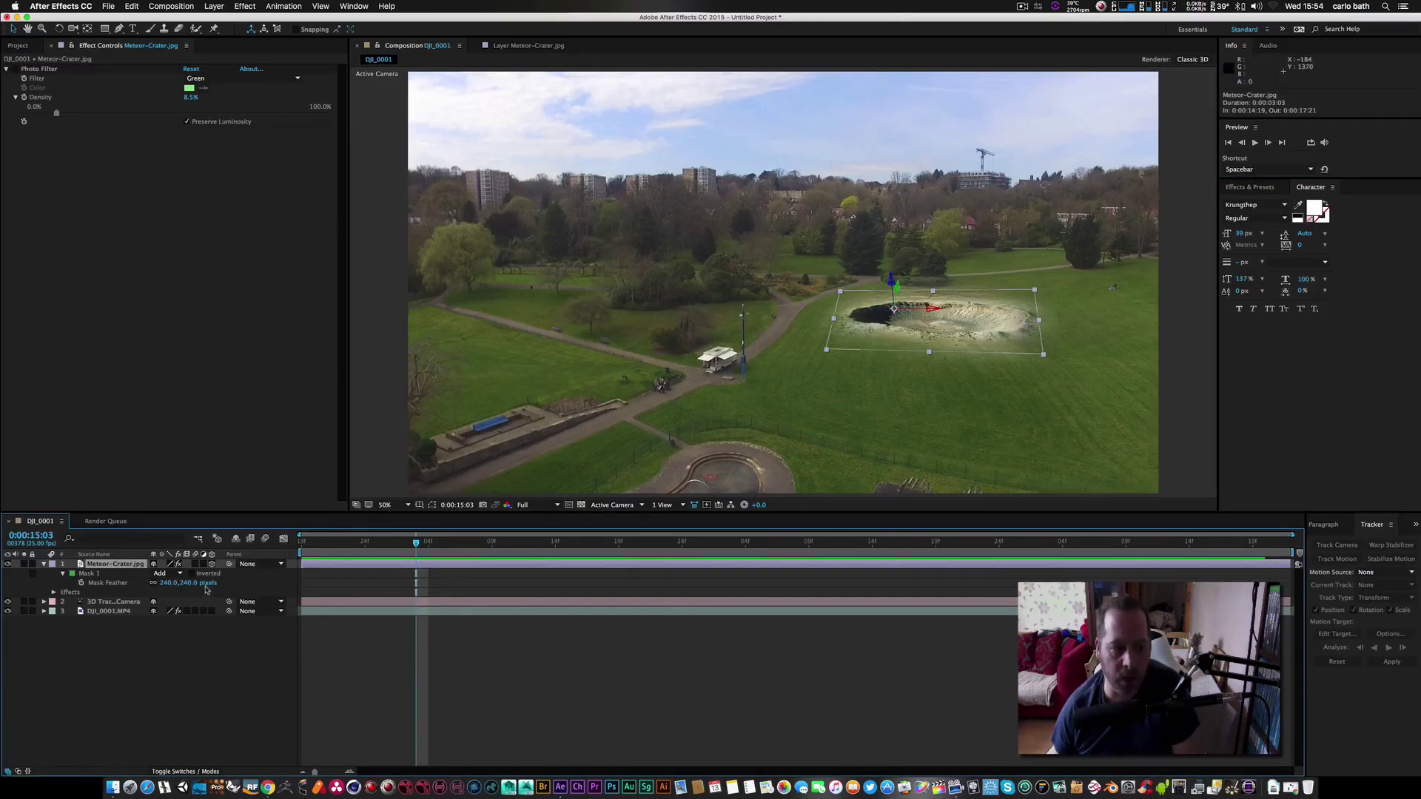
pyautogui.moveTo(191, 584); pyautogui.dragTo(178, 584)
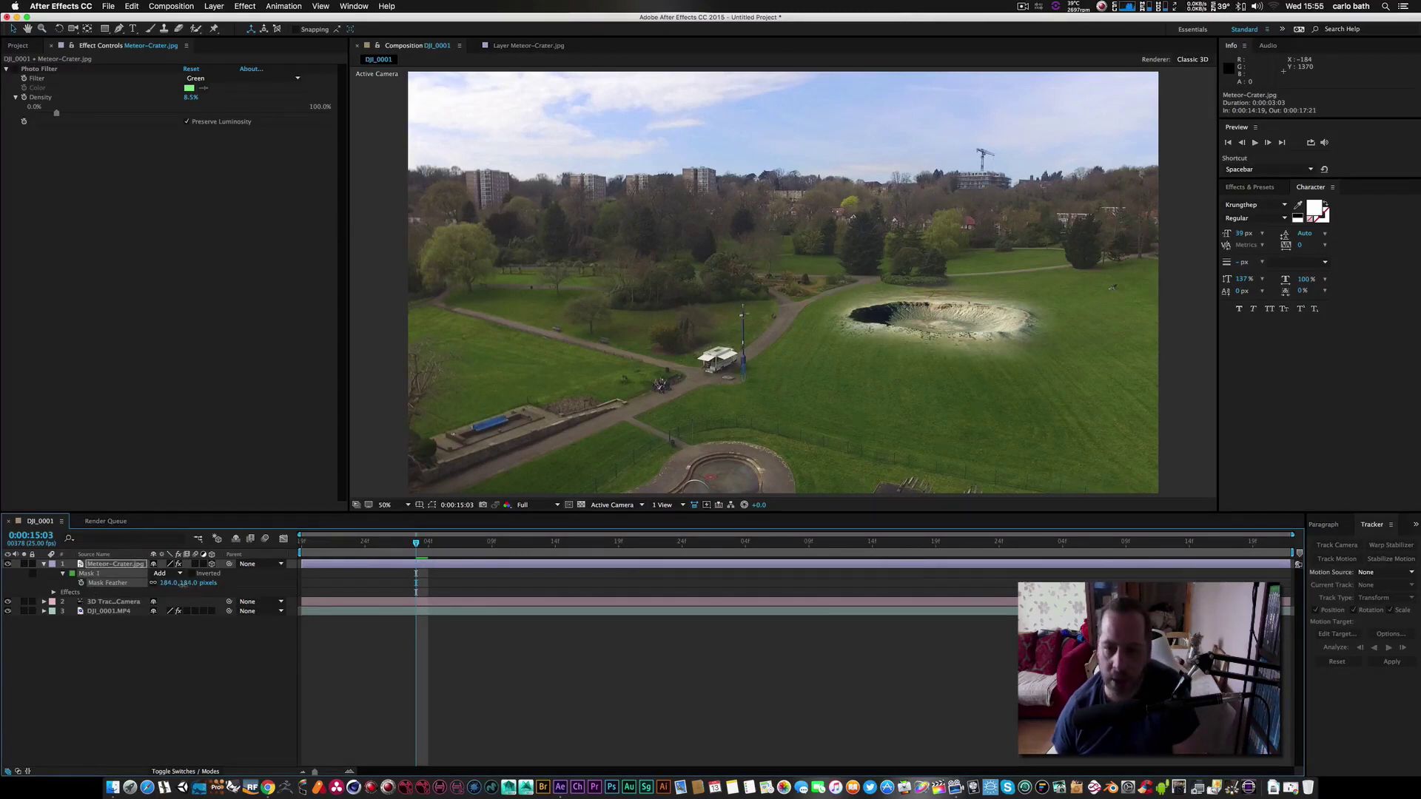
pyautogui.moveTo(181, 584); pyautogui.dragTo(178, 584)
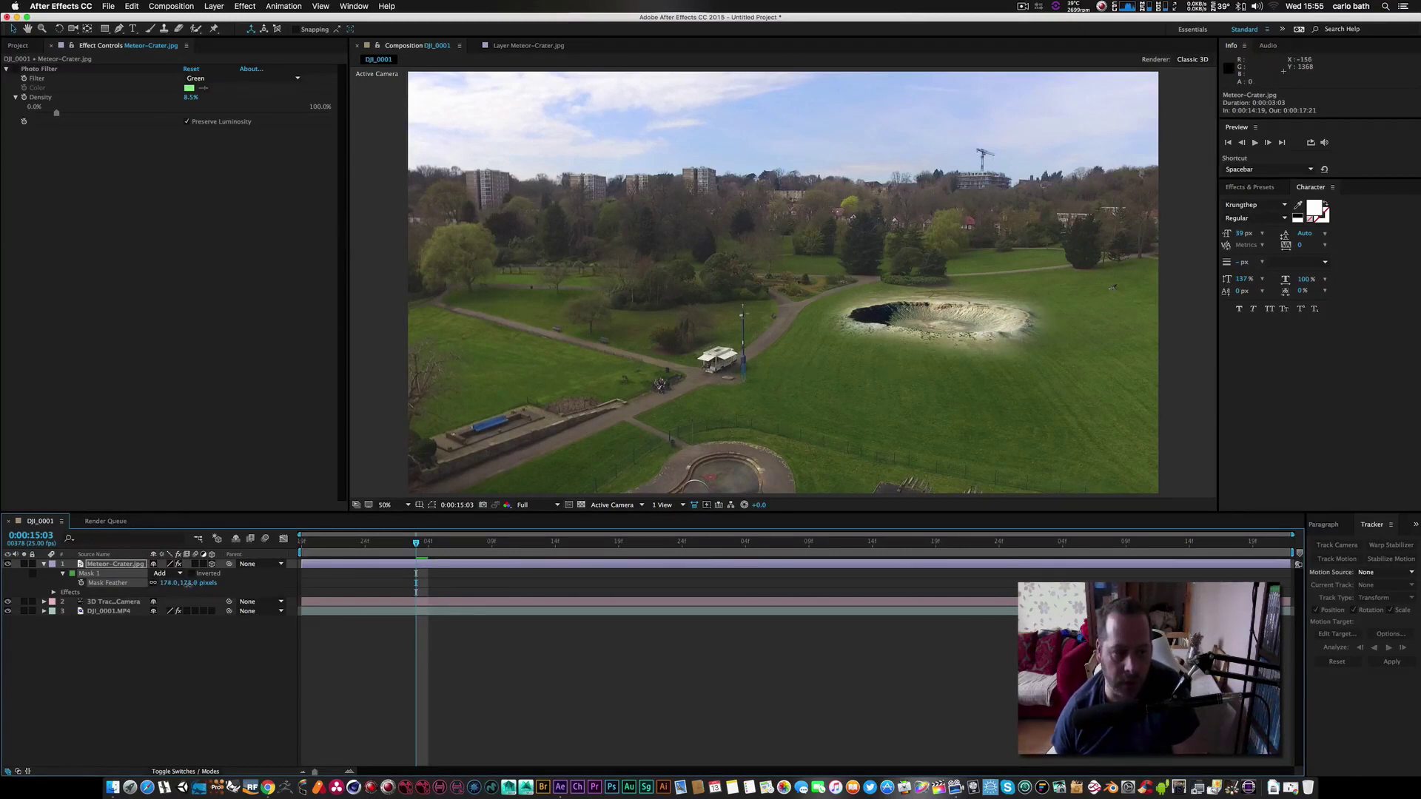
pyautogui.moveTo(180, 583); pyautogui.dragTo(178, 584)
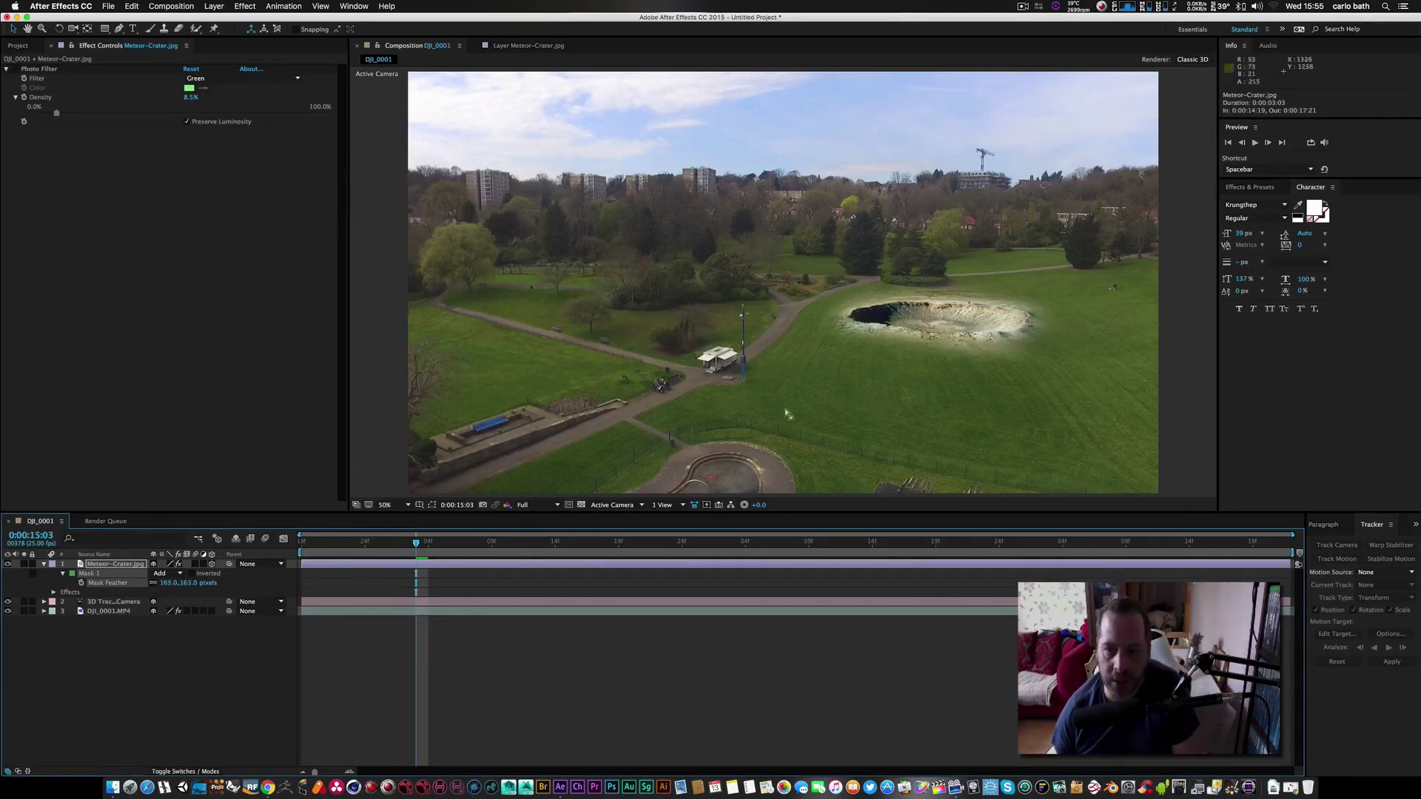
pyautogui.scroll(2, 900, 368)
pyautogui.hscroll(5, 969, 385)
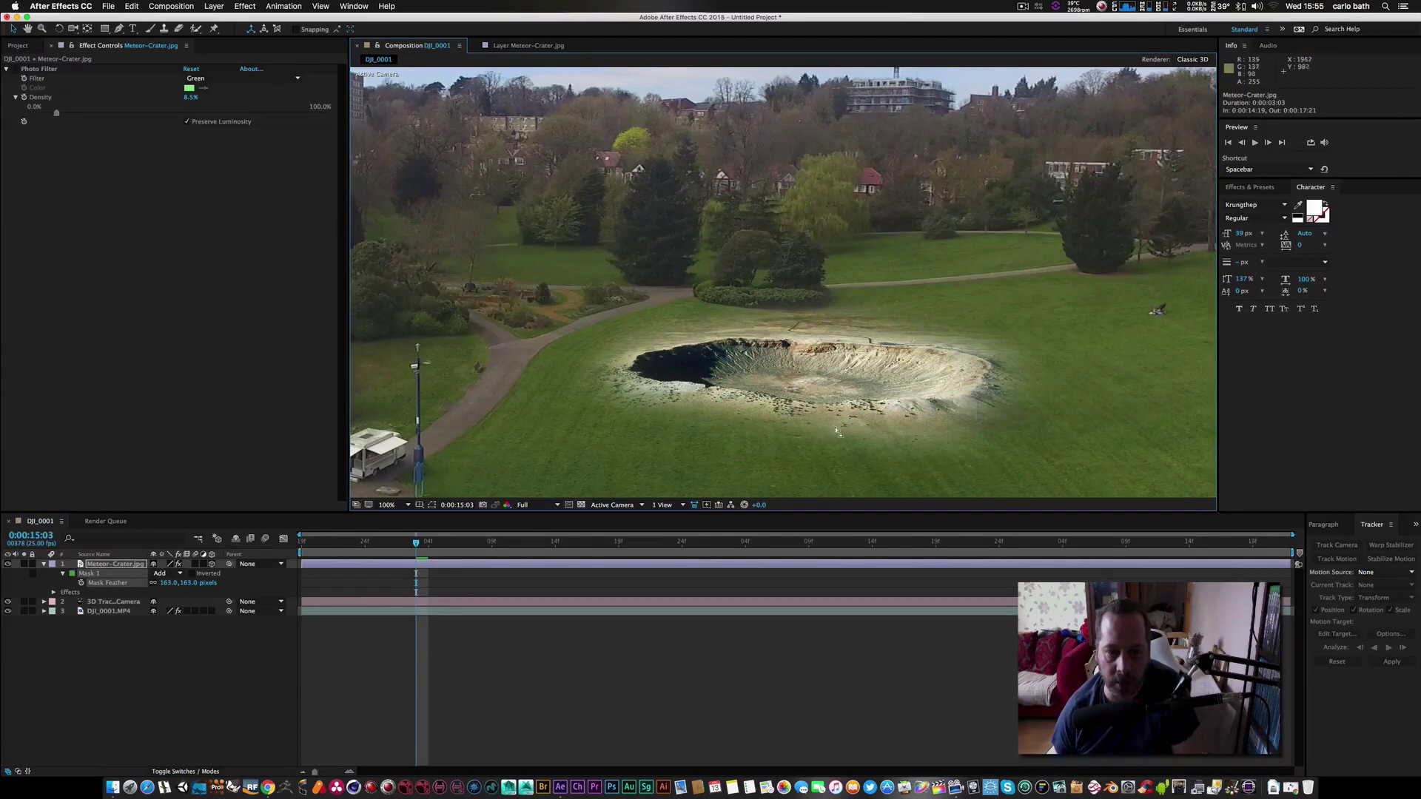
pyautogui.scroll(-3, 822, 418)
pyautogui.scroll(3, 817, 415)
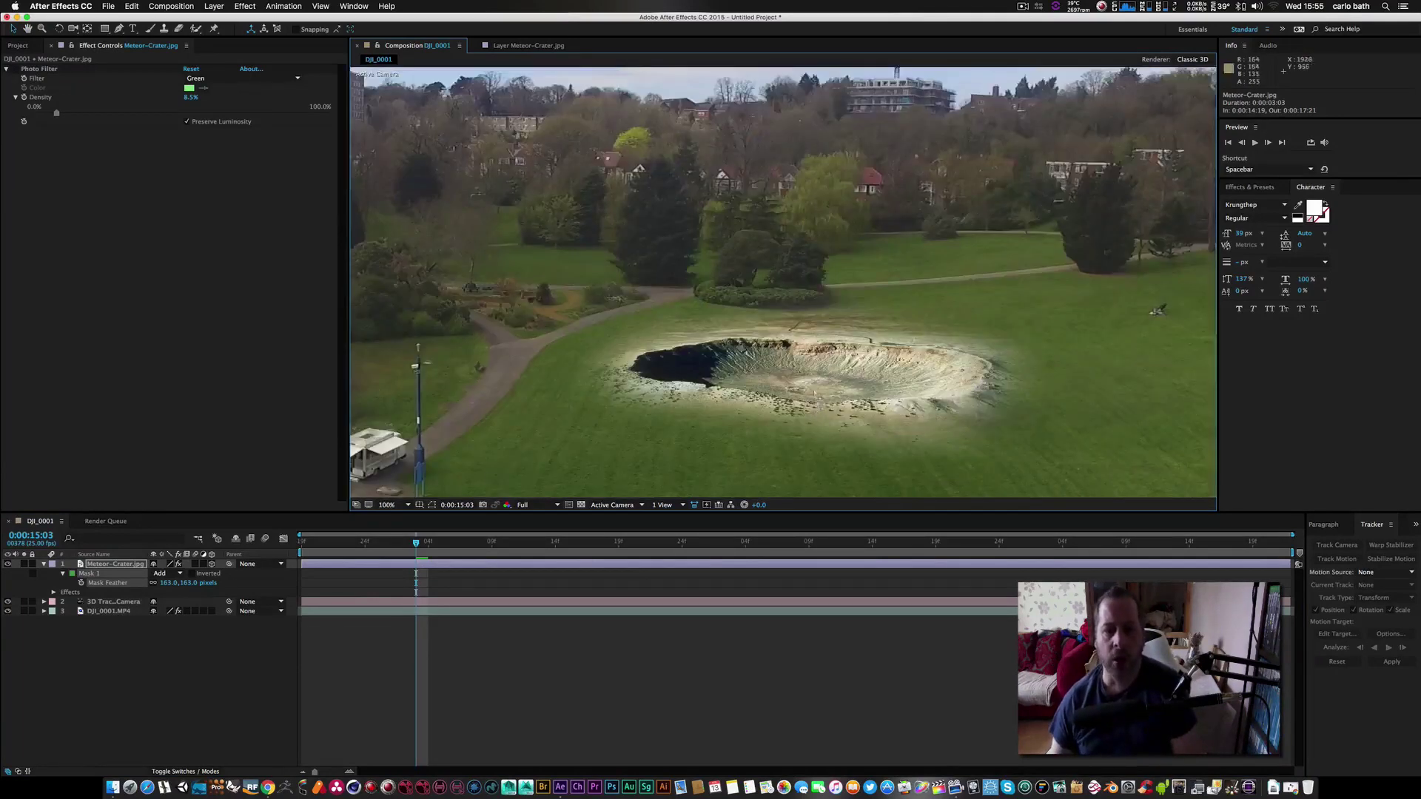
pyautogui.scroll(-1, 796, 361)
pyautogui.scroll(1, 795, 360)
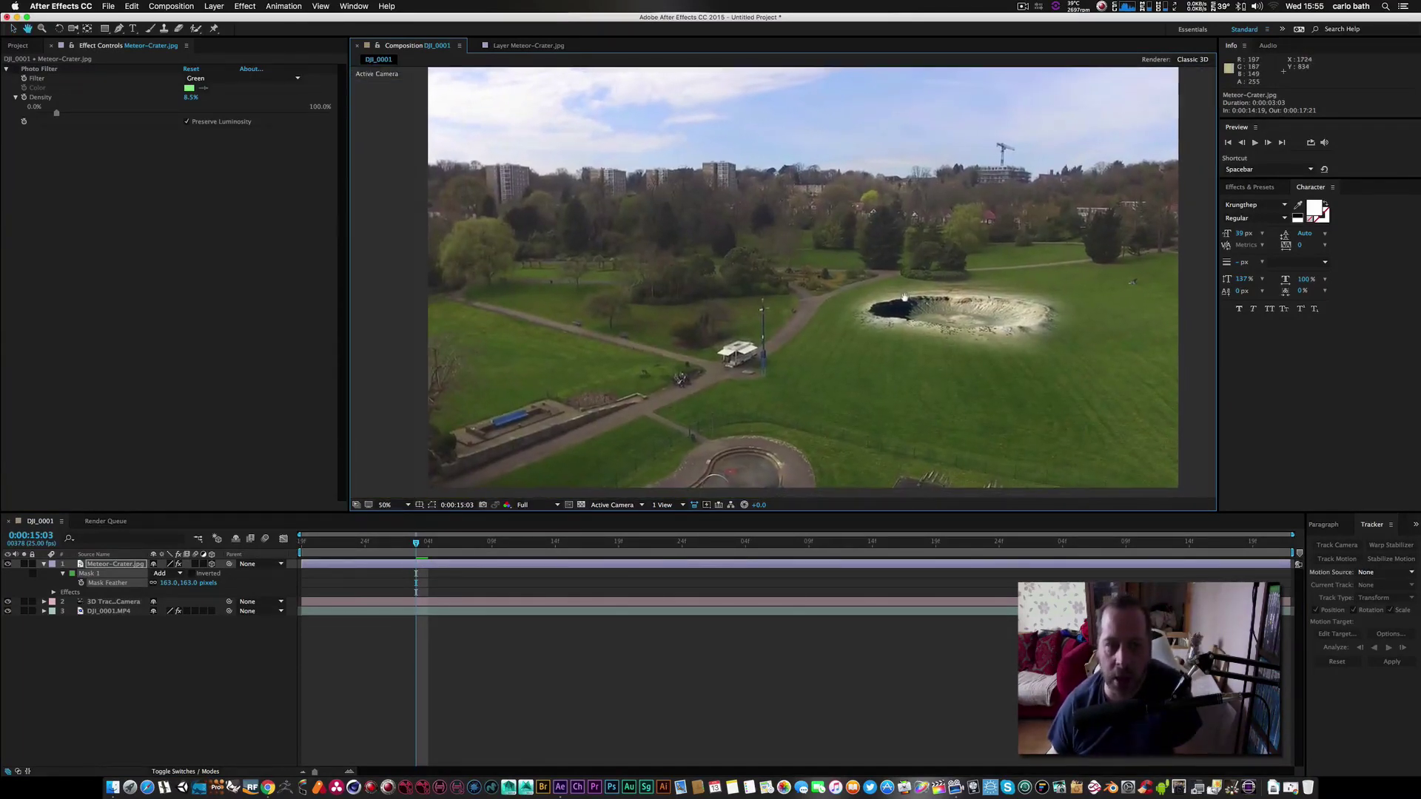